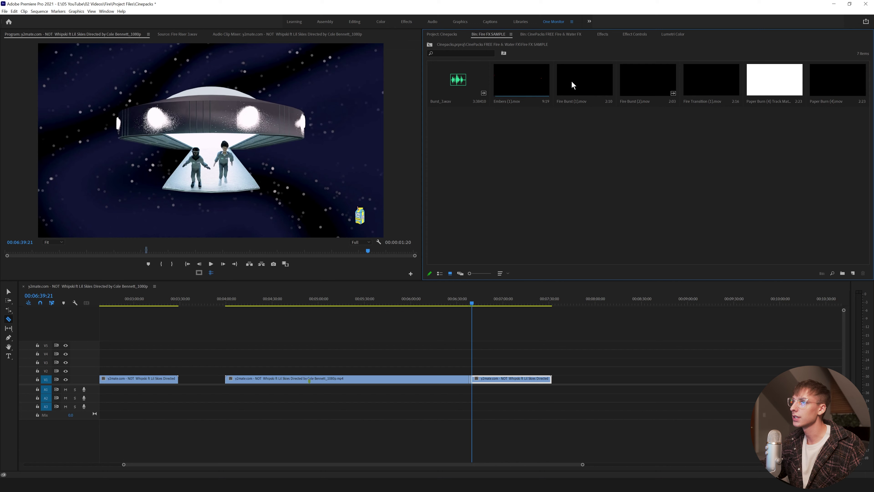
- Preview the Embers (1).mov and Fire Burst (1).mov clips in the source monitor
{"action": "left_click", "coordinate": [173, 36]}
{"action": "left_click_drag", "start_coordinate": [513, 86], "coordinate": [294, 121]}
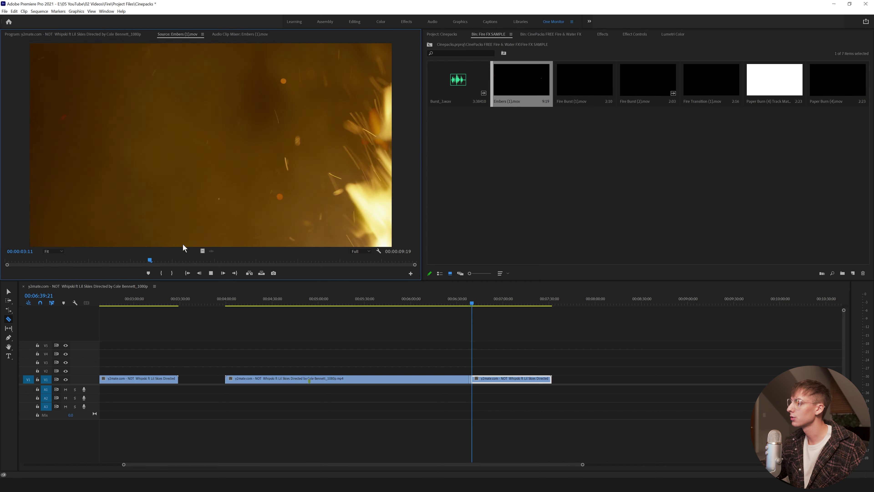
{"action": "key", "text": "space"}
{"action": "left_click_drag", "start_coordinate": [561, 97], "coordinate": [203, 142]}
{"action": "key", "text": "space"}
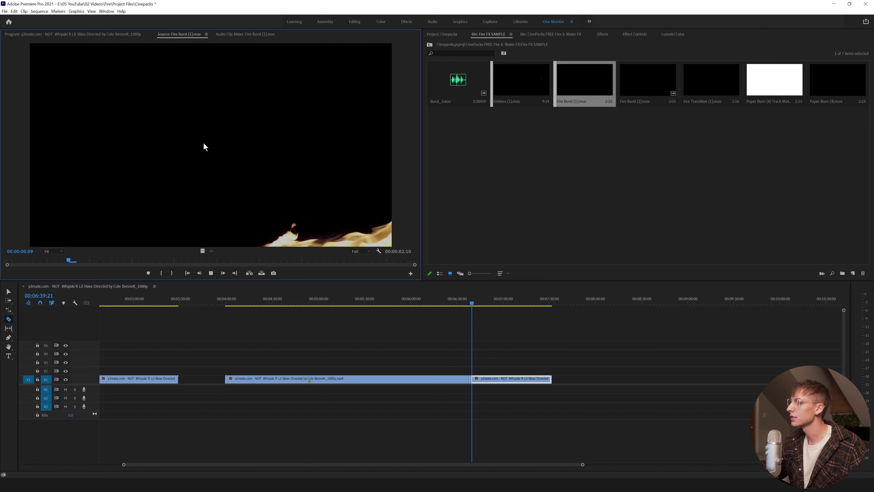
{"action": "key", "text": "space"}
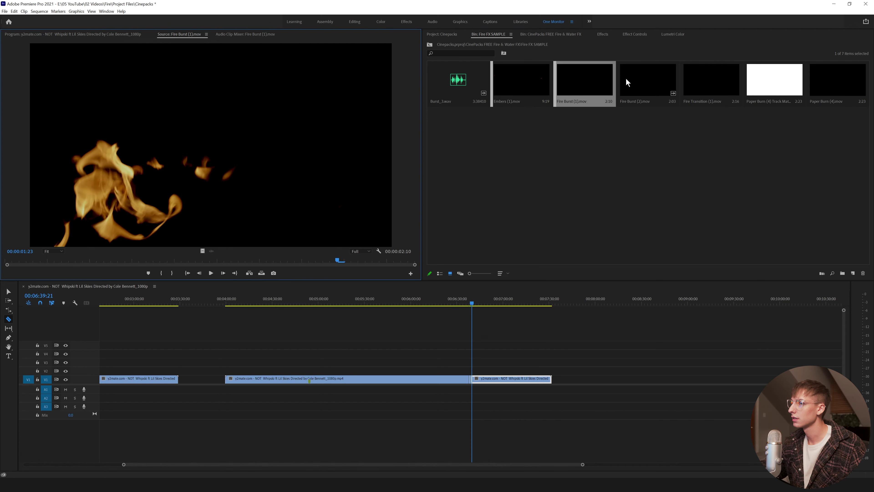
- Preview the Fire Burst (2).mov and Fire Transition (1).mov clips in the source monitor
{"action": "left_click", "coordinate": [628, 83]}
{"action": "left_click_drag", "start_coordinate": [158, 134], "coordinate": [158, 132]}
{"action": "key", "text": "space"}
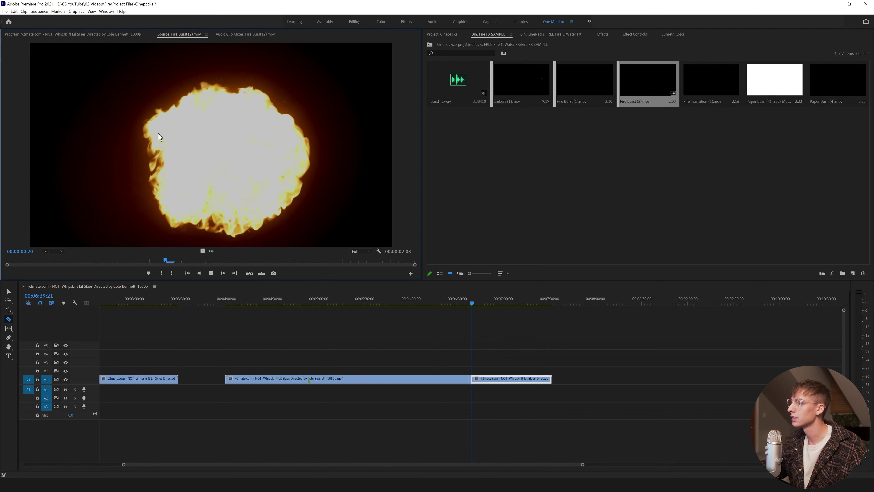
{"action": "key", "text": "space"}
{"action": "left_click_drag", "start_coordinate": [710, 84], "coordinate": [277, 125]}
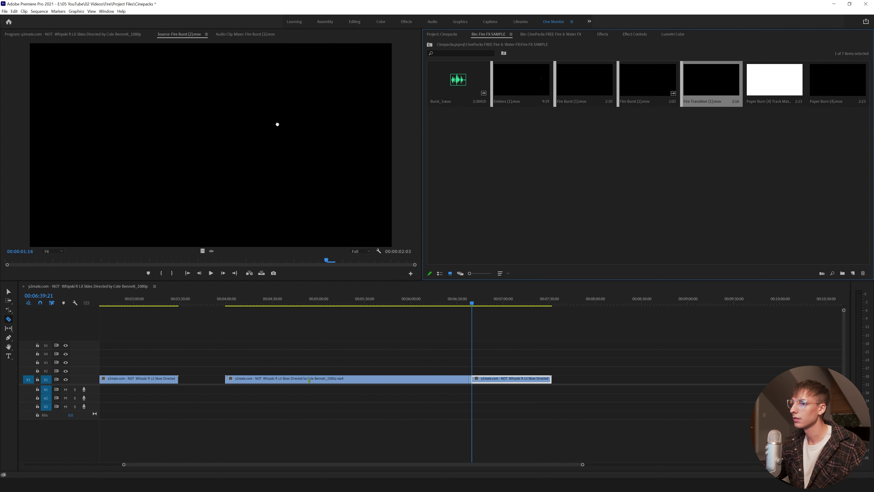
{"action": "left_click_drag", "start_coordinate": [225, 137], "coordinate": [224, 134]}
{"action": "key", "text": "space"}
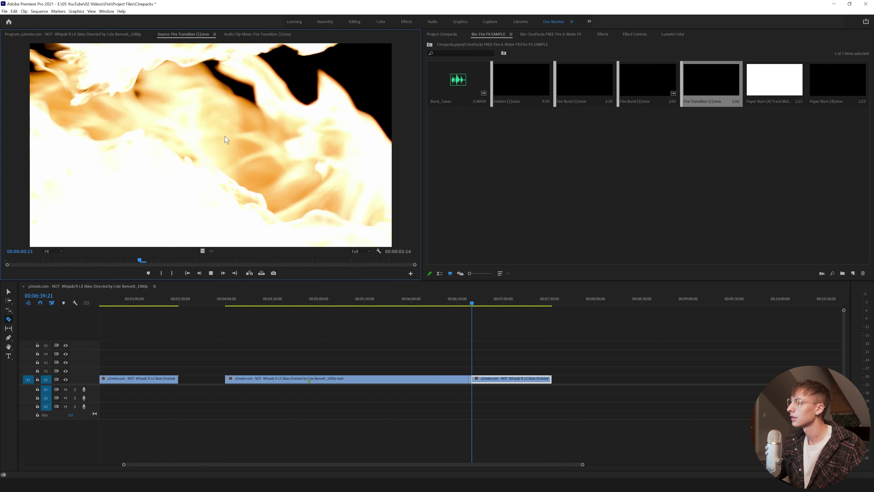
- Preview Paper Burn (4).mov, its Track Matte clip and the burst sound effect in the source monitor
{"action": "double_click", "coordinate": [843, 94]}
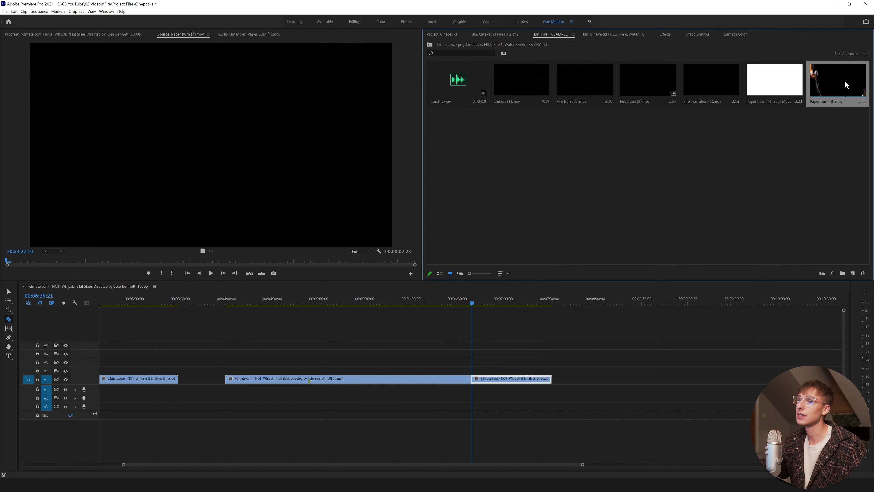
{"action": "mouse_move", "coordinate": [845, 81]}
{"action": "left_mouse_down"}
{"action": "mouse_move", "coordinate": [254, 156]}
{"action": "mouse_move", "coordinate": [345, 156]}
{"action": "left_mouse_up"}
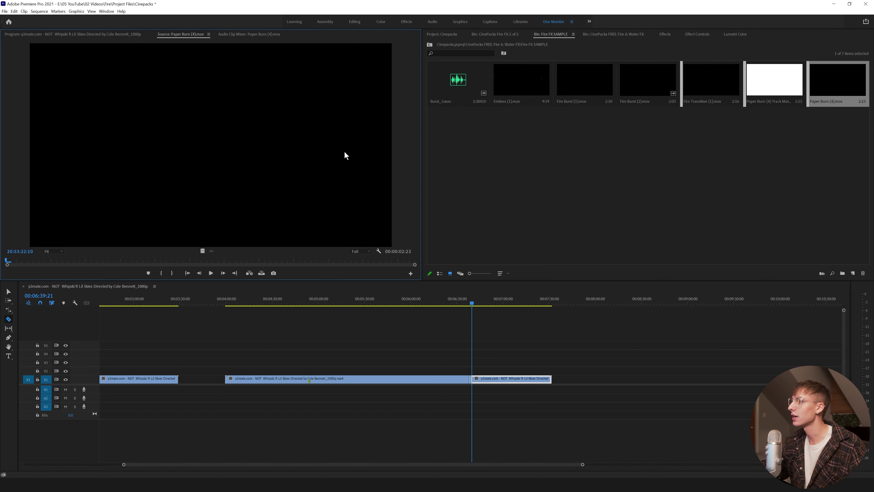
{"action": "key", "text": "space"}
{"action": "left_click_drag", "start_coordinate": [775, 81], "coordinate": [240, 160]}
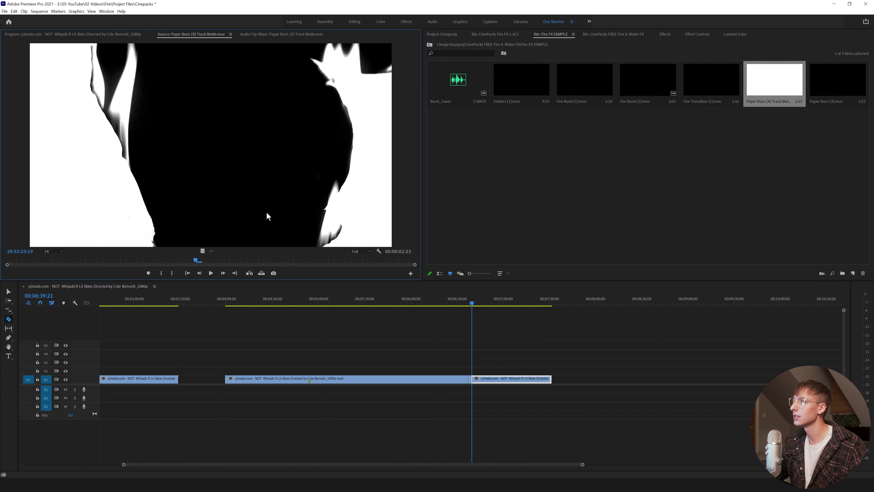
{"action": "left_click_drag", "start_coordinate": [172, 263], "coordinate": [14, 274]}
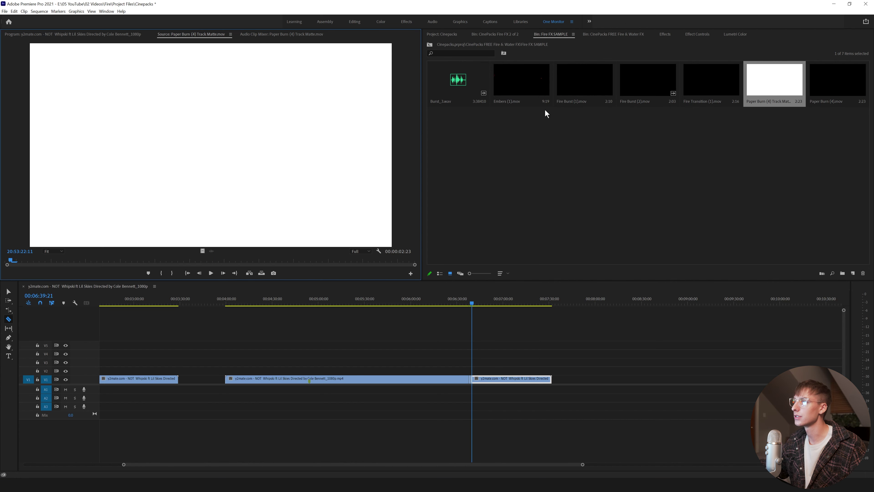
{"action": "left_click_drag", "start_coordinate": [465, 88], "coordinate": [185, 129]}
{"action": "key", "text": "space"}
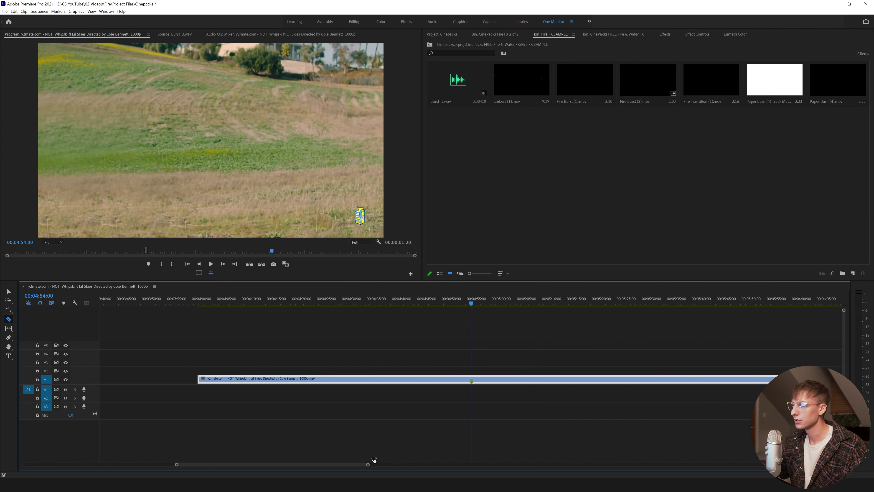
- Split the music video clip at 00:04:54:00 and play across the cut
{"action": "left_click", "coordinate": [472, 380]}
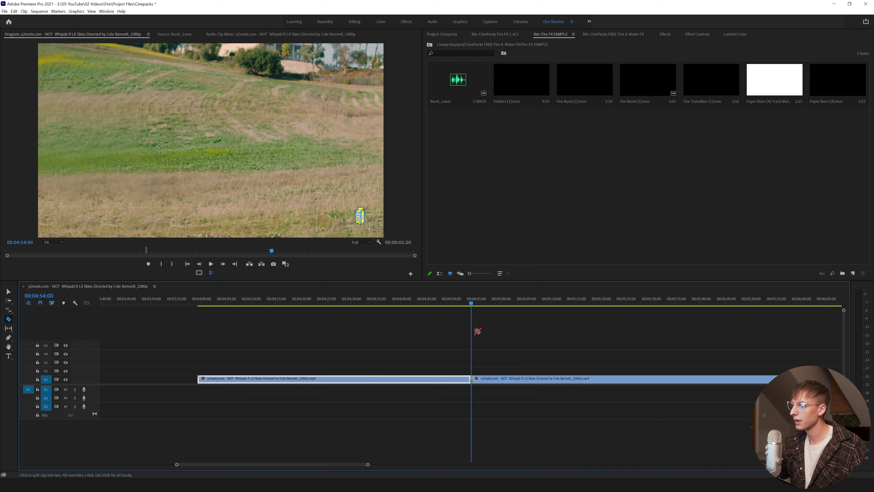
{"action": "left_click_drag", "start_coordinate": [468, 303], "coordinate": [459, 306]}
{"action": "key", "text": "space"}
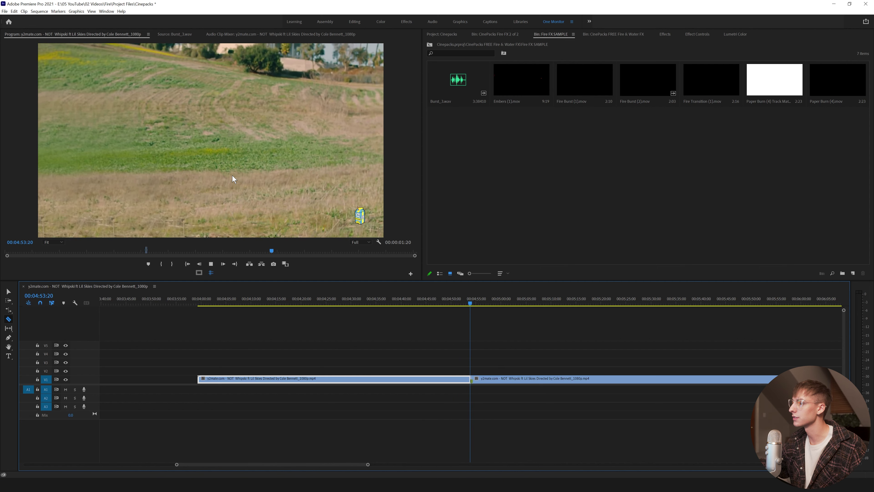
{"action": "key", "text": "space"}
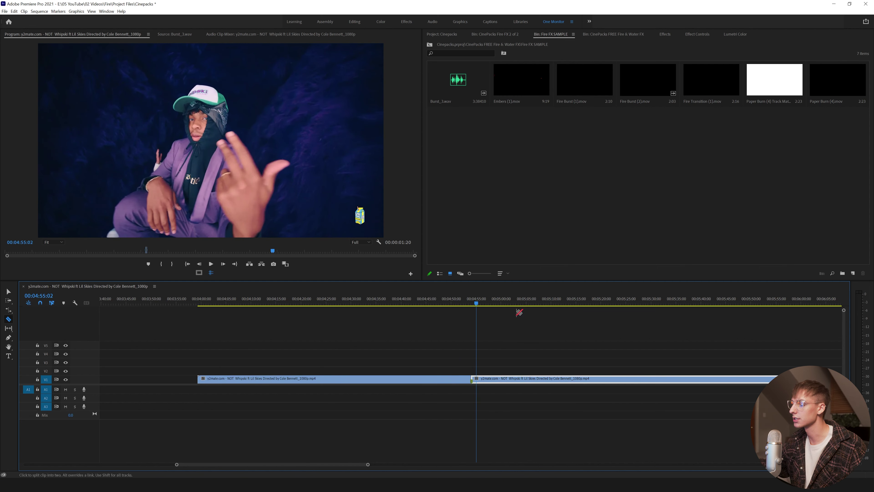
- Locate the end of the purple-suit shot after the cut, then remove that shot and close the gap
{"action": "left_click_drag", "start_coordinate": [477, 306], "coordinate": [480, 305]}
{"action": "key", "text": "Left"}
{"action": "key", "text": "Left"}
{"action": "key", "text": "Left"}
{"action": "key", "text": "Right"}
{"action": "key", "text": "Right"}
{"action": "key", "text": "Left"}
{"action": "key", "text": "Left"}
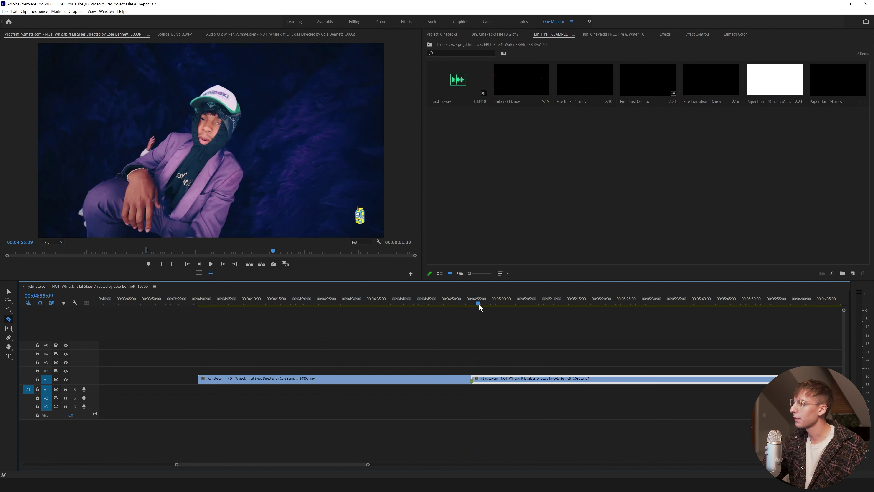
{"action": "left_click_drag", "start_coordinate": [368, 465], "coordinate": [286, 465]}
{"action": "left_click", "coordinate": [453, 379]}
{"action": "key", "text": "Delete"}
- Place Paper Burn (4) Track Matte on V2 and Paper Burn (4) on V3, both ending at the 00:04:54:00 cut
{"action": "left_click_drag", "start_coordinate": [419, 299], "coordinate": [339, 296]}
{"action": "left_click", "coordinate": [770, 88]}
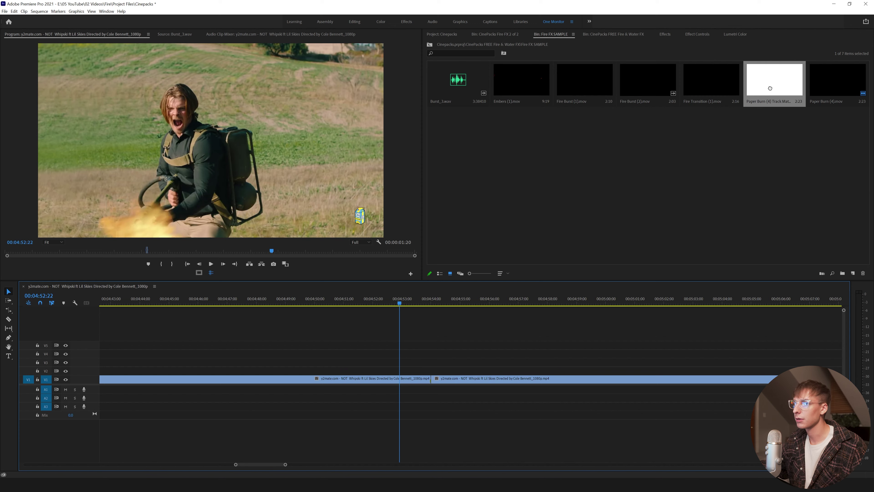
{"action": "mouse_move", "coordinate": [771, 88]}
{"action": "left_mouse_down"}
{"action": "mouse_move", "coordinate": [329, 376]}
{"action": "mouse_move", "coordinate": [344, 374]}
{"action": "left_mouse_up"}
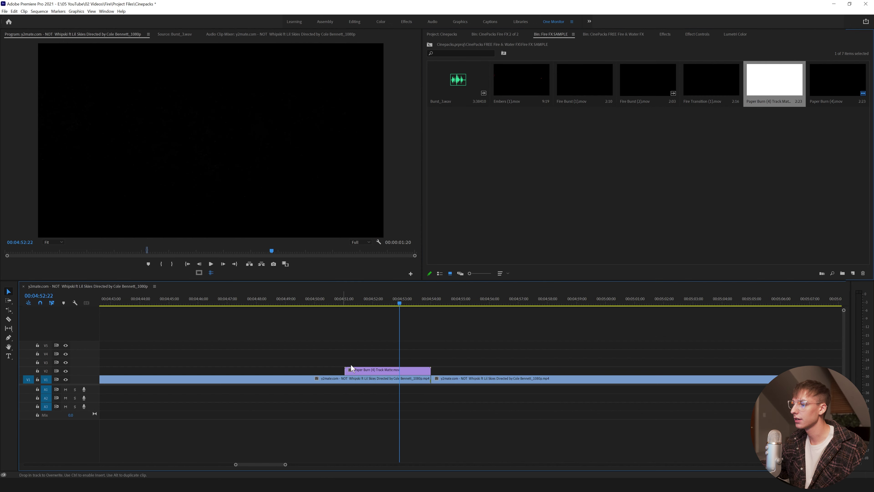
{"action": "mouse_move", "coordinate": [807, 92]}
{"action": "left_mouse_down"}
{"action": "mouse_move", "coordinate": [369, 332]}
{"action": "mouse_move", "coordinate": [345, 364]}
{"action": "left_mouse_up"}
- Scale both Paper Burn clips in the timeline to frame size
{"action": "left_click_drag", "start_coordinate": [343, 298], "coordinate": [377, 299]}
{"action": "left_click_drag", "start_coordinate": [439, 336], "coordinate": [376, 369]}
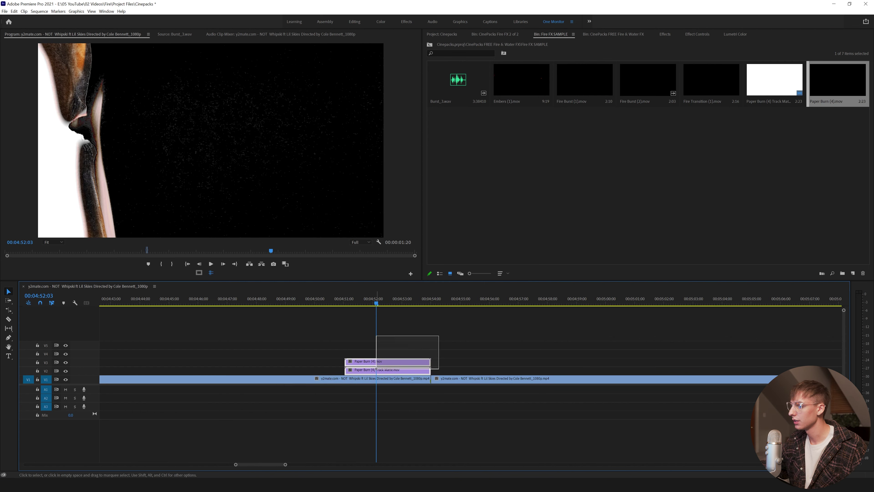
{"action": "right_click", "coordinate": [389, 372]}
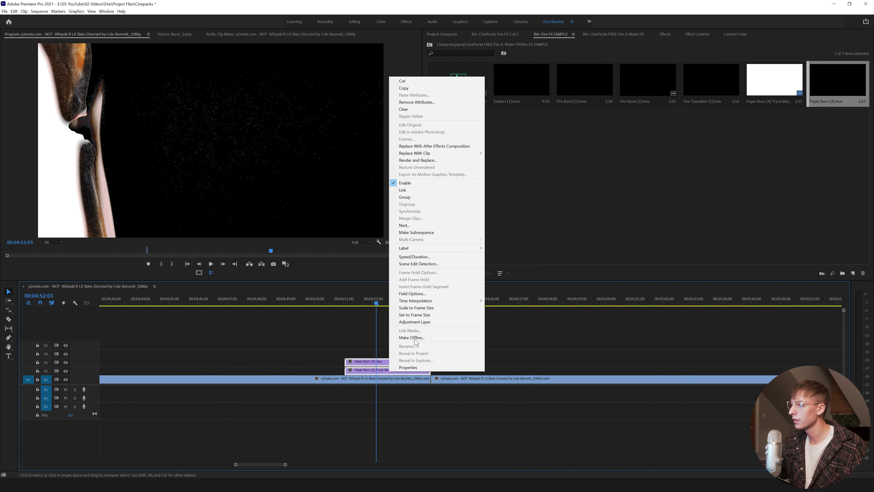
{"action": "left_click", "coordinate": [432, 308]}
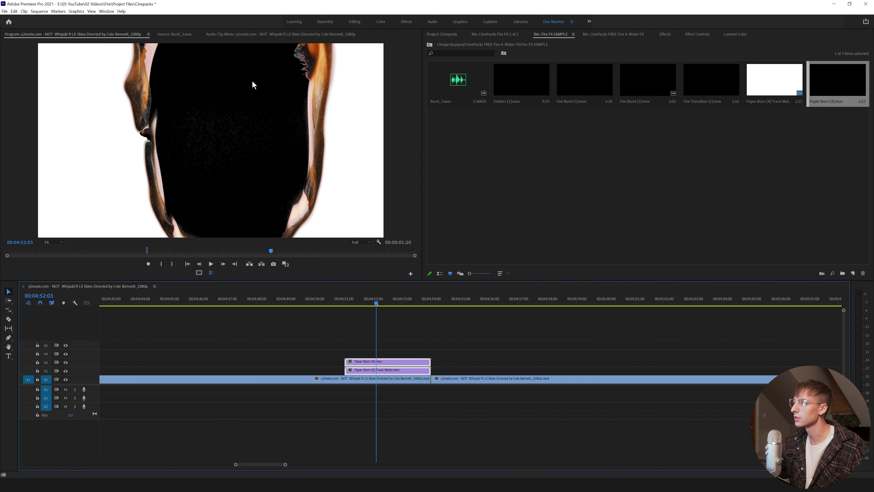
- Play the paper burn, then split the V1 clip at 00:04:51:01 where the Paper Burn clips start
{"action": "left_click", "coordinate": [345, 301]}
{"action": "key", "text": "space"}
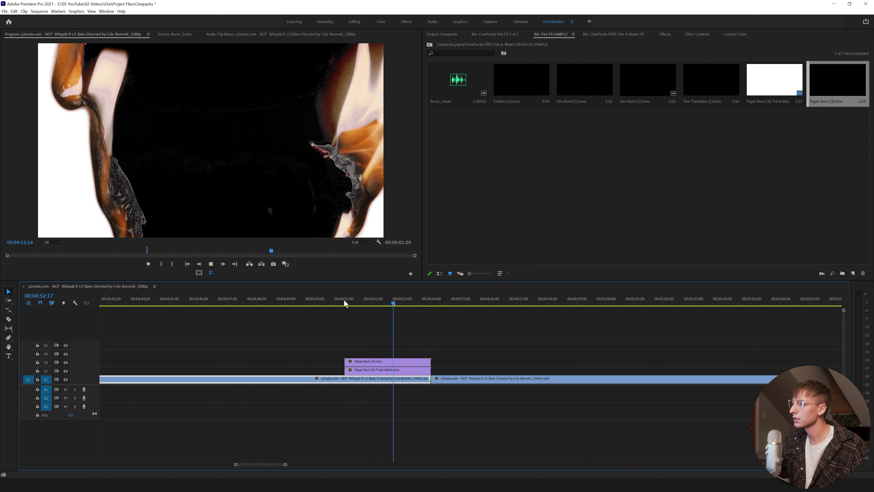
{"action": "left_click", "coordinate": [346, 300]}
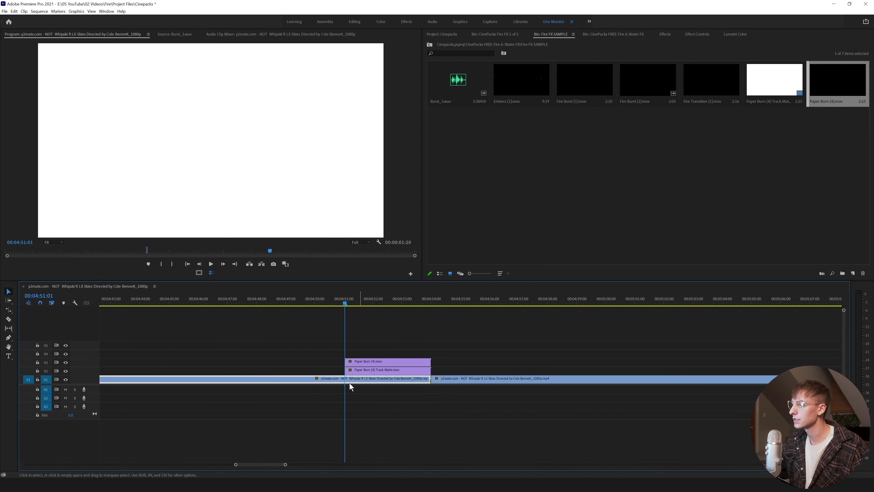
{"action": "key", "text": "ctrl+k"}
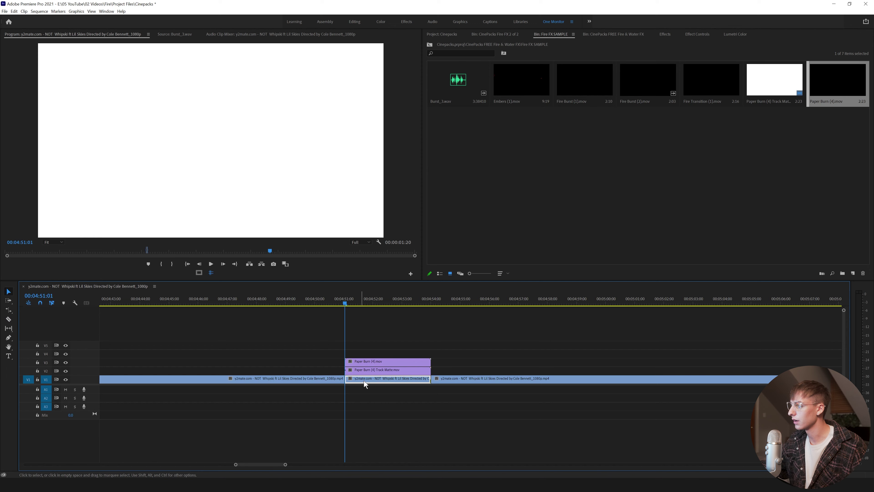
{"action": "left_click_drag", "start_coordinate": [348, 303], "coordinate": [373, 324]}
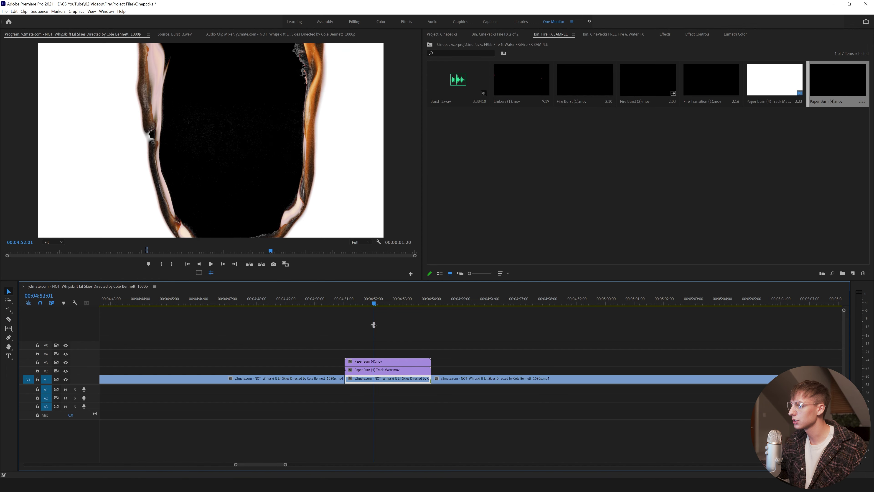
- Find the Track Matte Key effect and apply it to the V1 section beneath the Paper Burn clips
{"action": "left_click", "coordinate": [700, 35]}
{"action": "left_click", "coordinate": [665, 35]}
{"action": "key", "text": "BackSpace"}
{"action": "key", "text": "BackSpace"}
{"action": "key", "text": "BackSpace"}
{"action": "key", "text": "BackSpace"}
{"action": "type", "text": "trac"}
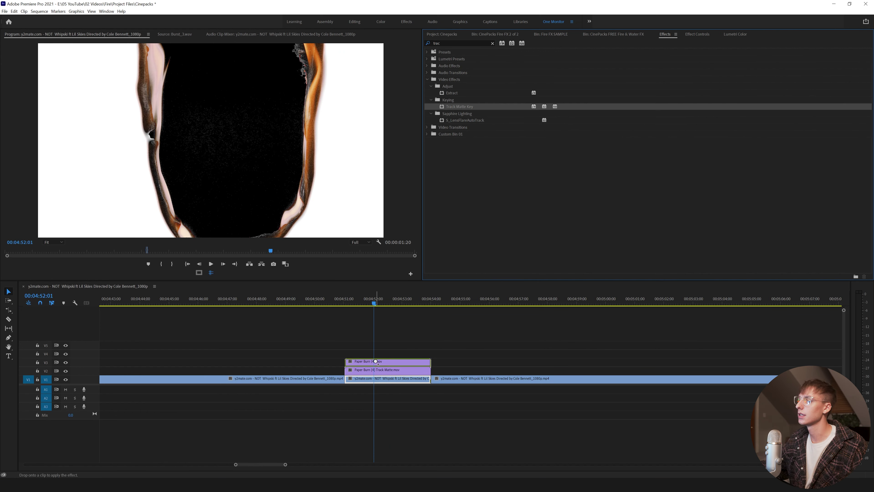
{"action": "left_click_drag", "start_coordinate": [376, 360], "coordinate": [383, 380]}
- Set the Track Matte Key's matte to Video 2 on the V1 section beneath the Paper Burn clips
{"action": "left_click", "coordinate": [699, 34]}
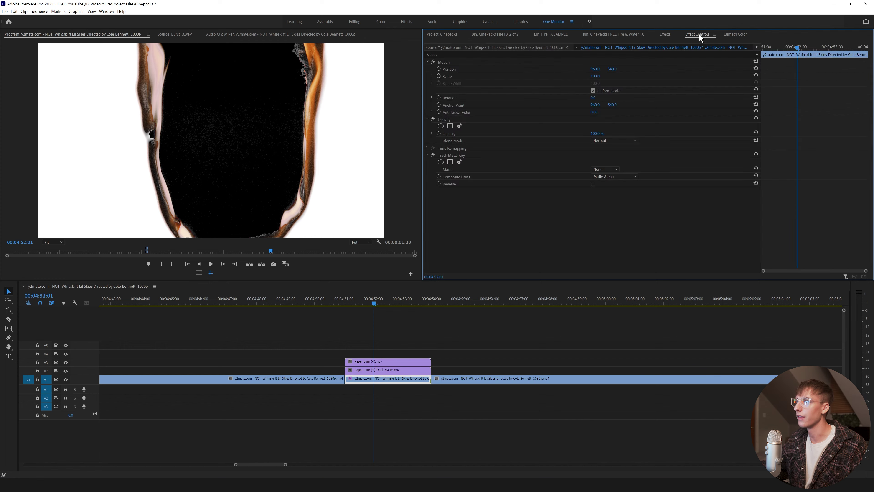
{"action": "left_click", "coordinate": [608, 170]}
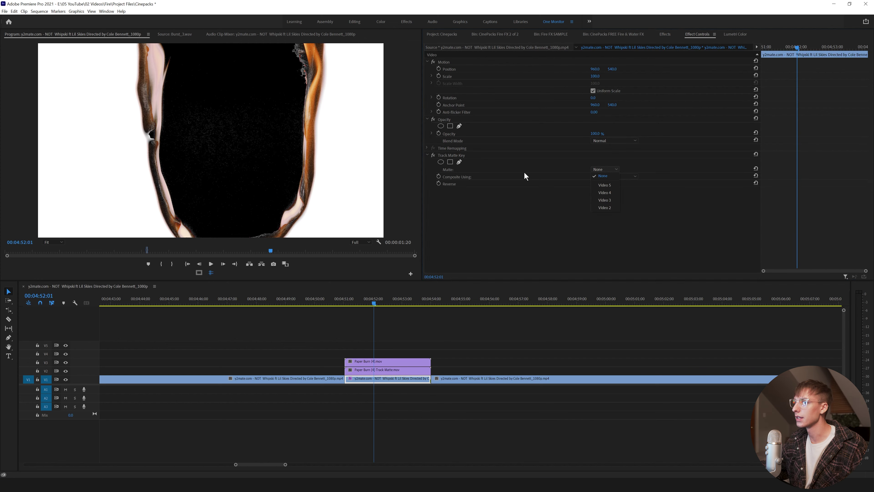
{"action": "left_click", "coordinate": [604, 175]}
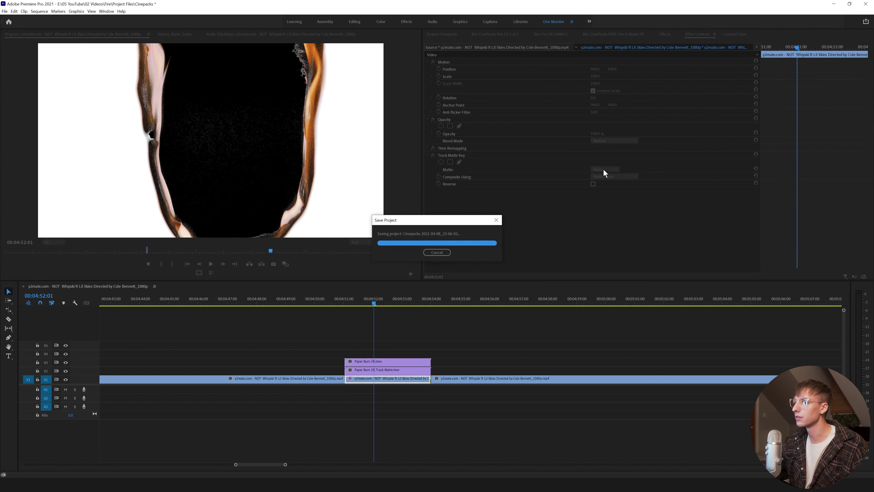
{"action": "left_click", "coordinate": [378, 371]}
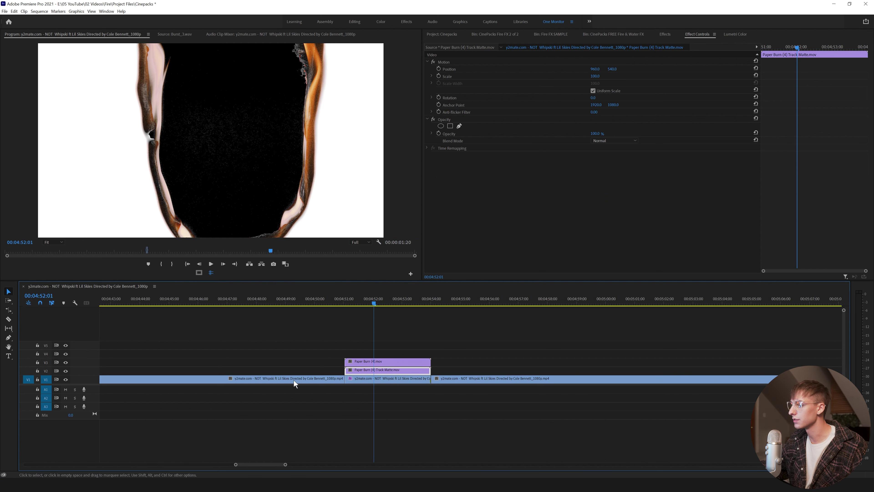
{"action": "left_click", "coordinate": [368, 381]}
{"action": "left_click", "coordinate": [606, 171]}
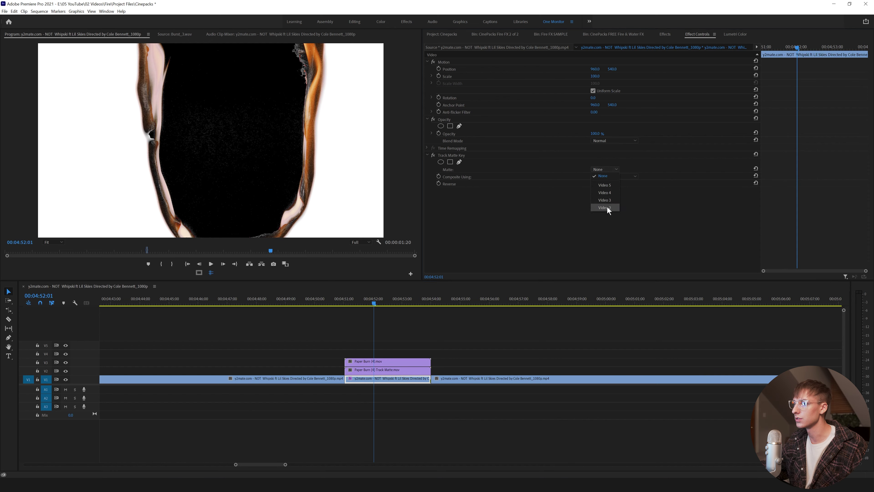
{"action": "left_click", "coordinate": [607, 206]}
- Play back the transition and set the Track Matte Key to composite using Matte Luma
{"action": "left_click", "coordinate": [332, 302]}
{"action": "key", "text": "space"}
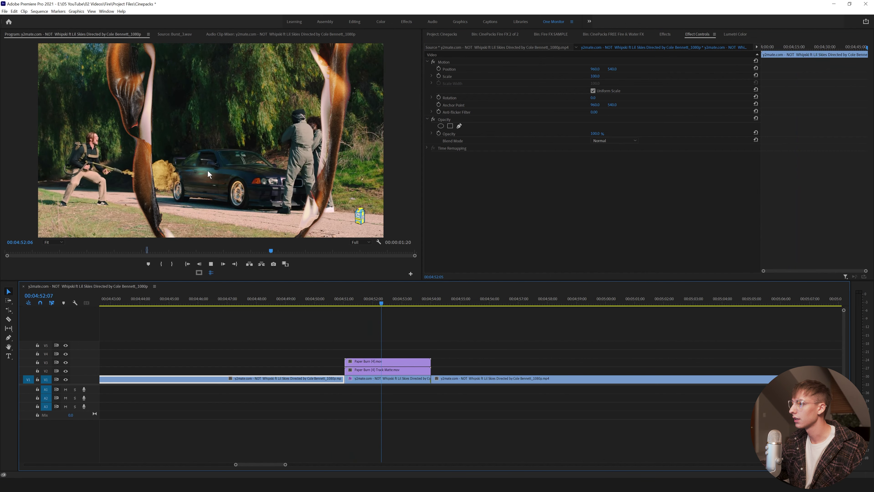
{"action": "key", "text": "space"}
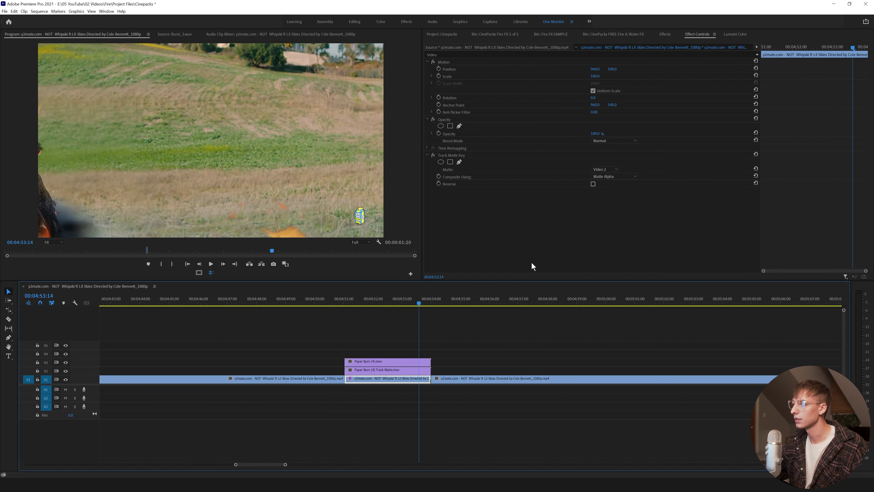
{"action": "left_click", "coordinate": [606, 175]}
{"action": "left_click", "coordinate": [616, 190]}
- Move the matted section and both Paper Burn clips up one track, and extend the following V1 clip beneath them back to their start
{"action": "left_click_drag", "start_coordinate": [351, 299], "coordinate": [434, 307]}
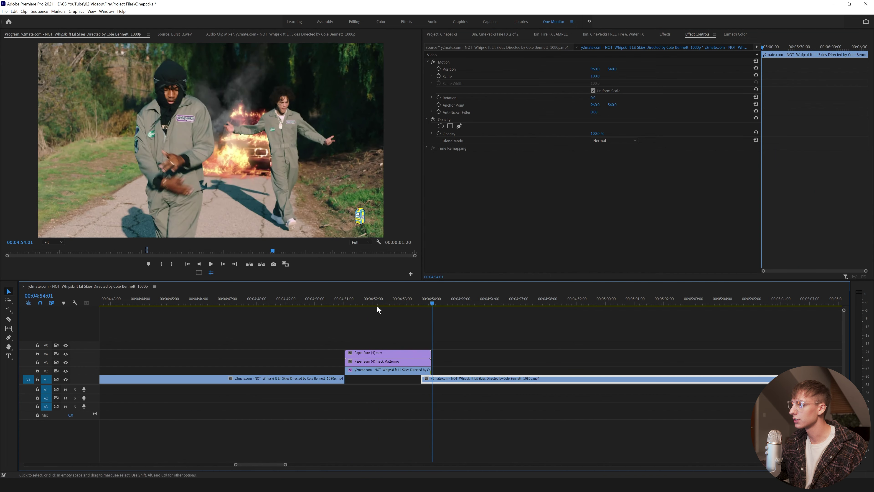
{"action": "left_click_drag", "start_coordinate": [369, 298], "coordinate": [346, 301]}
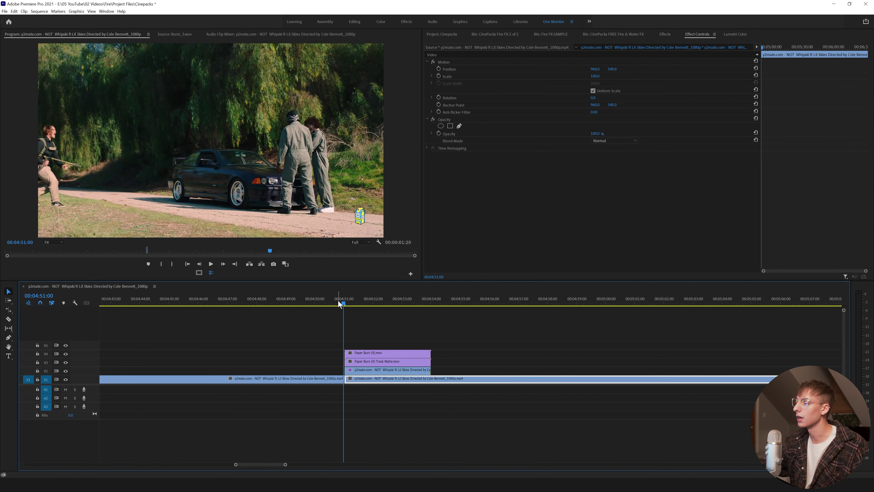
{"action": "left_click_drag", "start_coordinate": [338, 301], "coordinate": [358, 303]}
- Set the Track Matte Key's matte to Video 3 on the section beneath the Paper Burn clips, and play back the transition
{"action": "left_click", "coordinate": [365, 370]}
{"action": "left_click", "coordinate": [372, 362]}
{"action": "left_click", "coordinate": [374, 372]}
{"action": "left_click", "coordinate": [604, 170]}
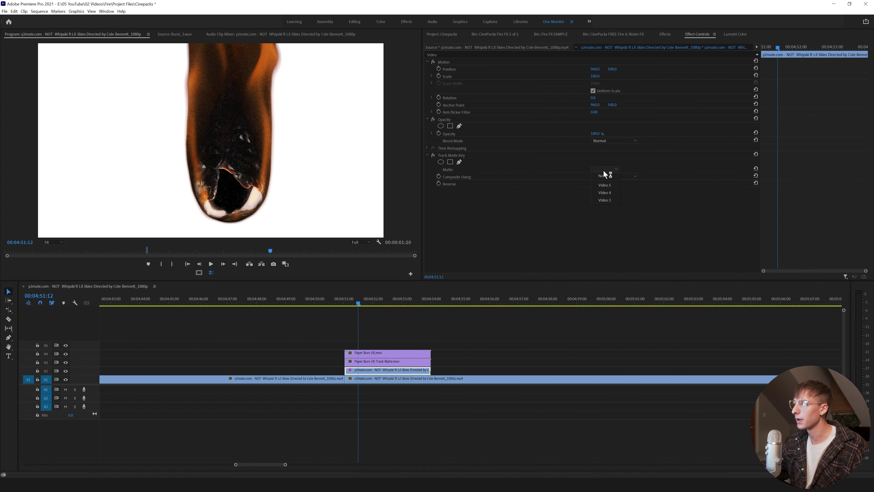
{"action": "left_click", "coordinate": [605, 201]}
{"action": "left_click", "coordinate": [342, 300]}
{"action": "key", "text": "space"}
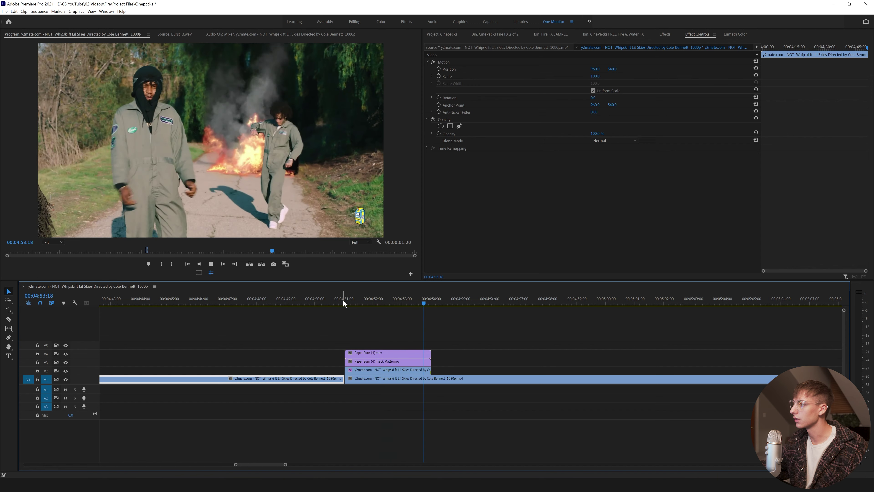
{"action": "left_click", "coordinate": [343, 299]}
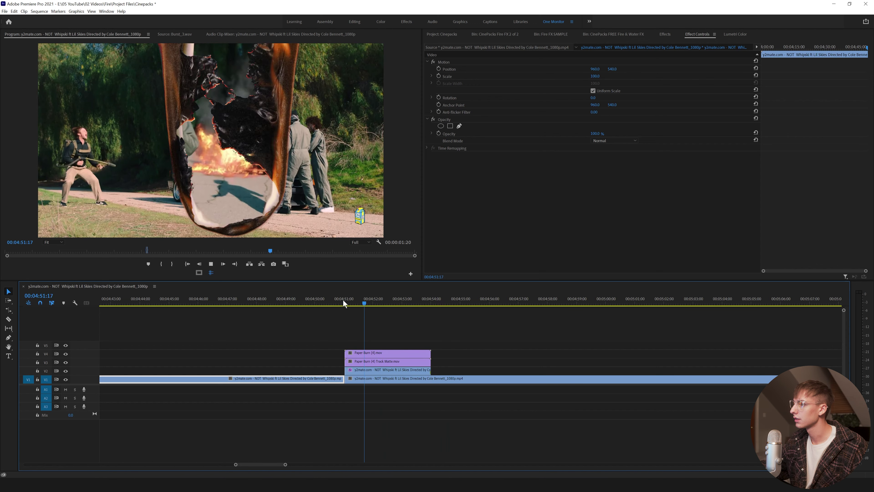
- Trim the stacked transition clips to start at about 00:04:51:12, with the preceding V1 shot extended to meet them, and play it back
{"action": "left_click_drag", "start_coordinate": [345, 303], "coordinate": [359, 306]}
{"action": "key", "text": "c"}
{"action": "mouse_move", "coordinate": [351, 348]}
{"action": "left_mouse_down"}
{"action": "mouse_move", "coordinate": [355, 365]}
{"action": "mouse_move", "coordinate": [385, 380]}
{"action": "mouse_move", "coordinate": [359, 371]}
{"action": "mouse_move", "coordinate": [357, 380]}
{"action": "left_mouse_up"}
{"action": "key", "text": "Delete"}
{"action": "left_click", "coordinate": [347, 303]}
{"action": "key", "text": "space"}
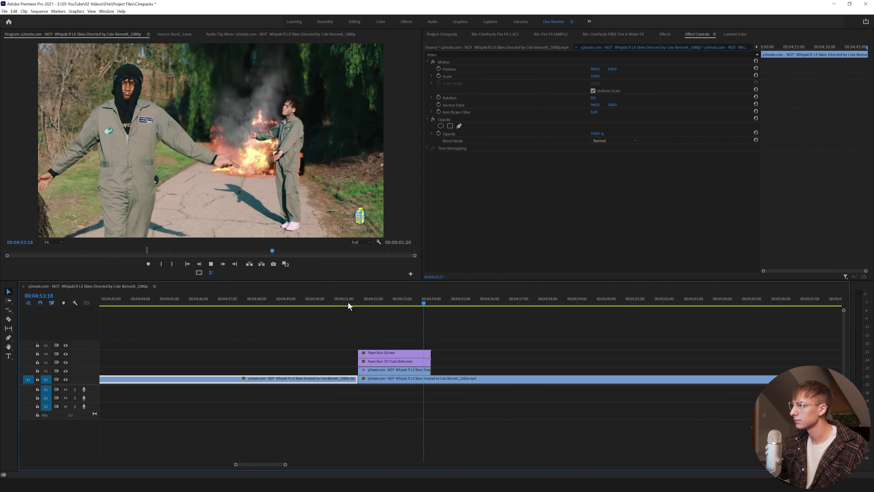
- Shorten both Paper Burn clips with Rate Stretch, and align the cut and matted section with their new start
{"action": "left_click", "coordinate": [426, 304]}
{"action": "left_click_drag", "start_coordinate": [426, 304], "coordinate": [422, 305]}
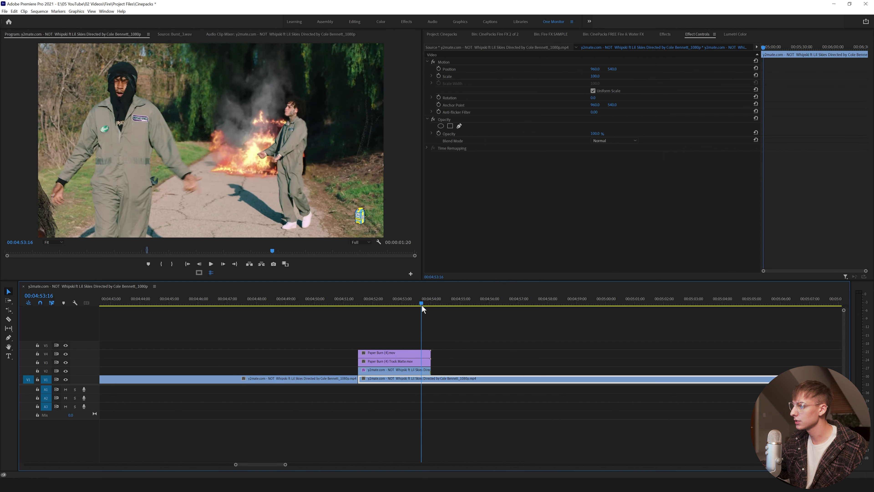
{"action": "left_click_drag", "start_coordinate": [463, 337], "coordinate": [427, 363]}
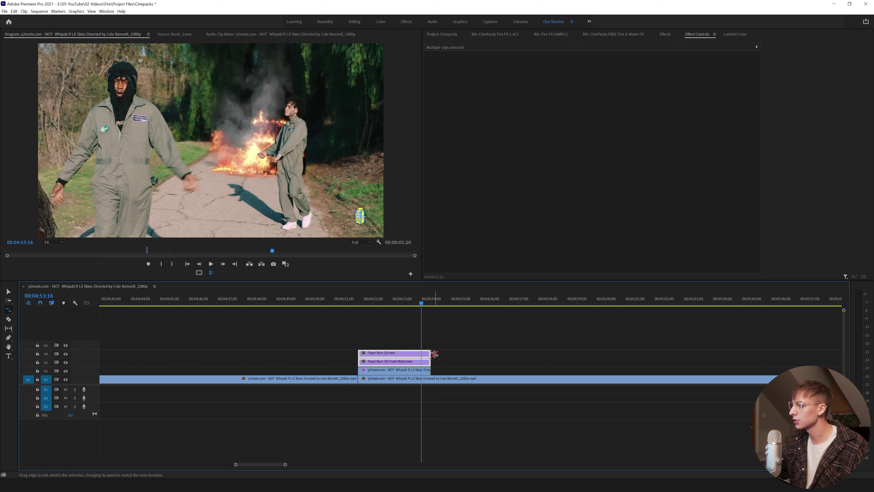
{"action": "left_click_drag", "start_coordinate": [429, 351], "coordinate": [407, 355]}
- Play back the sped-up paper burn transition and review its timing
{"action": "key", "text": "Up"}
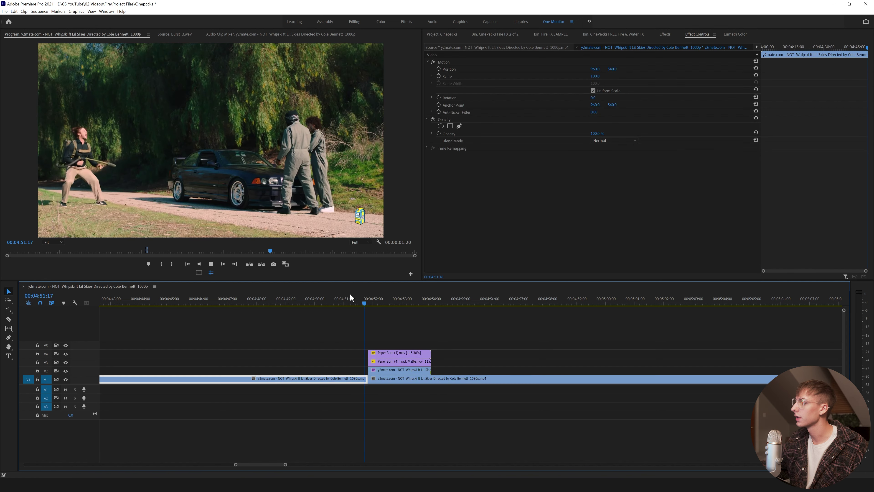
{"action": "key", "text": "space"}
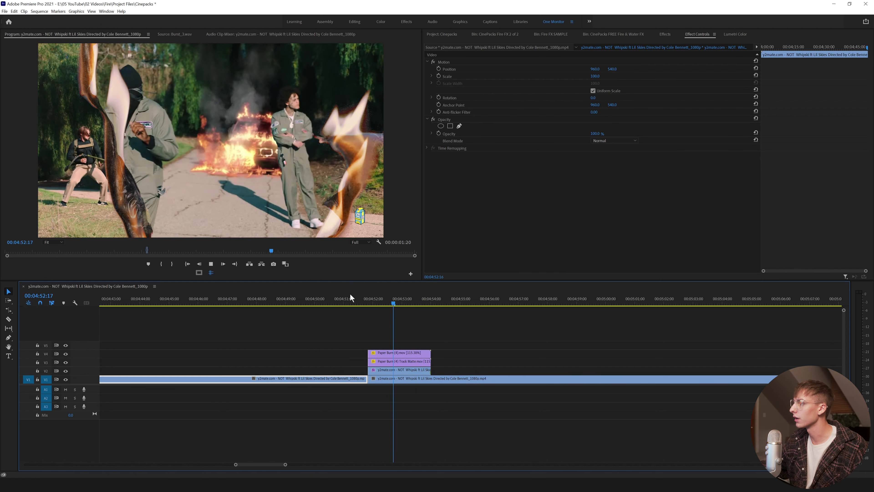
{"action": "left_click", "coordinate": [350, 295]}
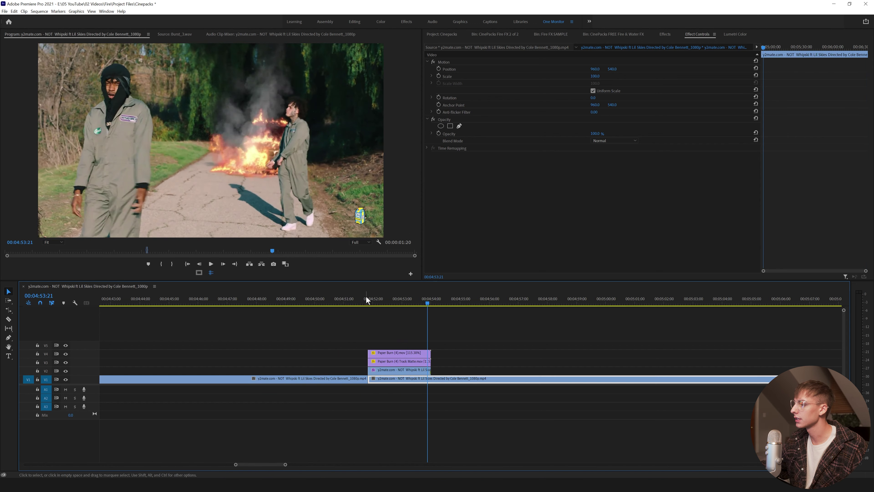
{"action": "left_click", "coordinate": [365, 299]}
{"action": "key", "text": "space"}
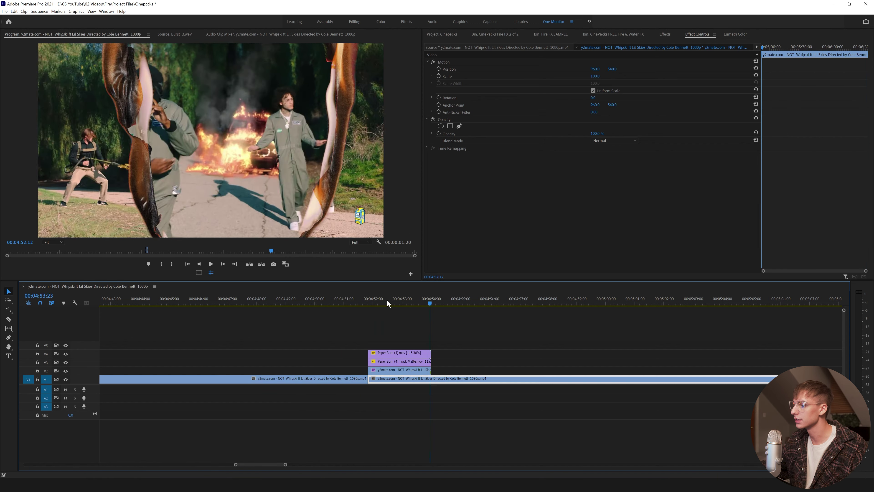
{"action": "left_click", "coordinate": [427, 302]}
- Open the Embers clip from the Fire FX SAMPLE bin and mark it from 00:00:00:16 to 00:00:02:10
{"action": "left_click", "coordinate": [551, 34]}
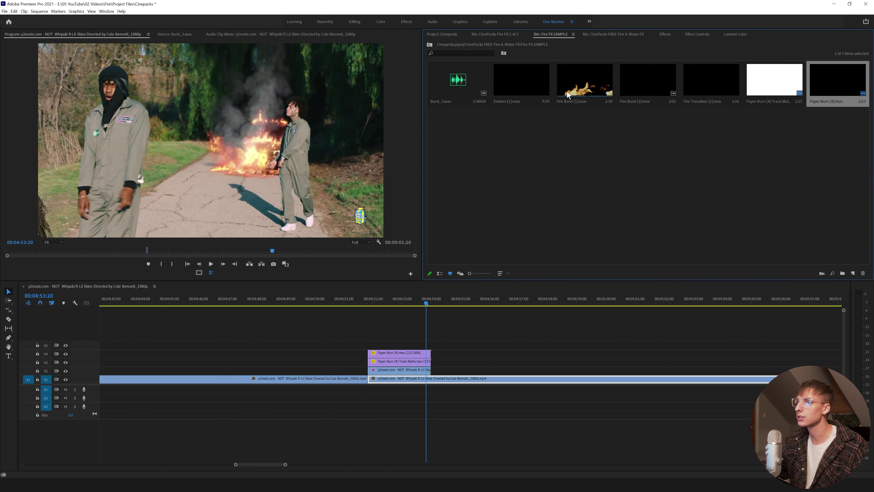
{"action": "left_click", "coordinate": [169, 35]}
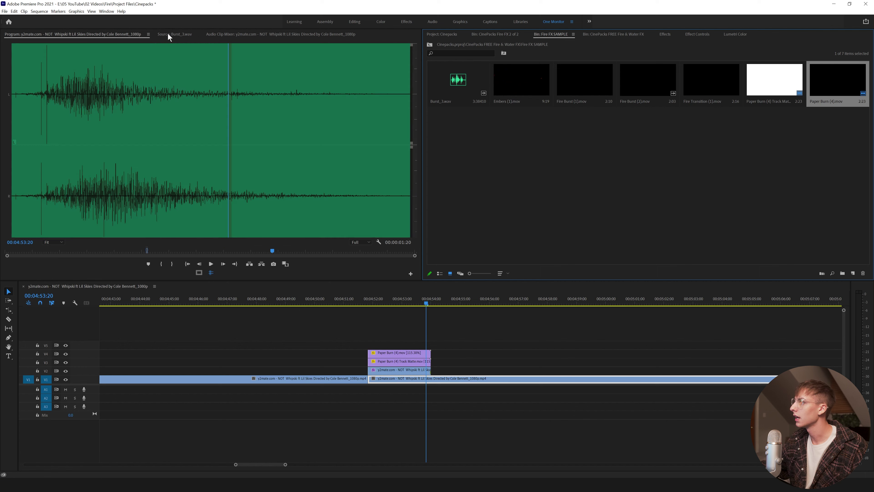
{"action": "double_click", "coordinate": [511, 89]}
{"action": "left_click_drag", "start_coordinate": [61, 260], "coordinate": [35, 261]}
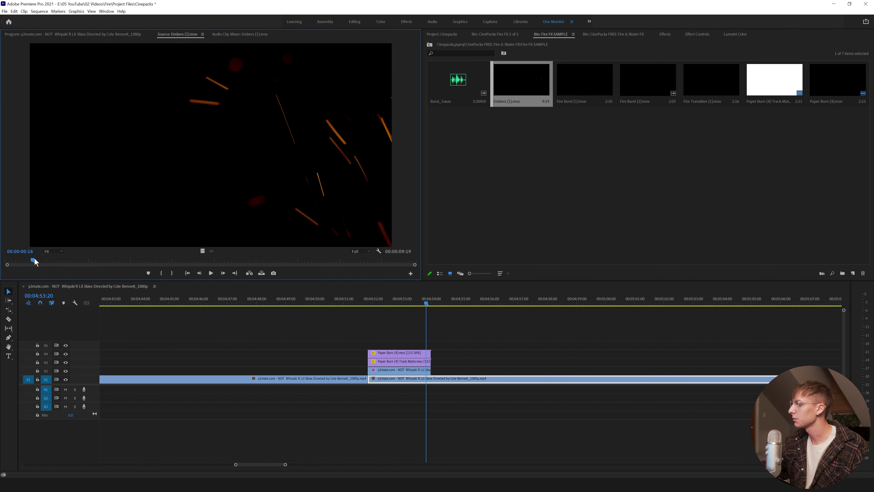
{"action": "key", "text": "i"}
{"action": "left_click_drag", "start_coordinate": [35, 261], "coordinate": [107, 260]}
{"action": "key", "text": "o"}
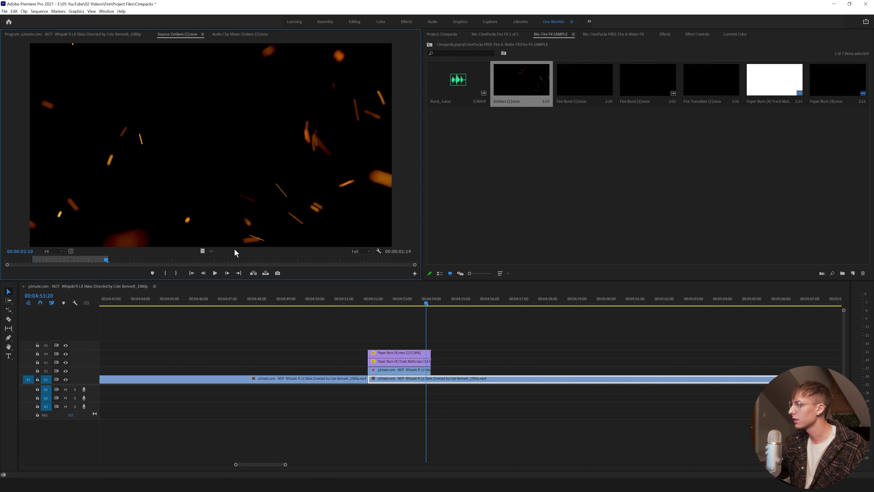
- Place the marked Embers segment on the track above the Paper Burn clips and set its blend mode to Screen
{"action": "left_click_drag", "start_coordinate": [205, 251], "coordinate": [382, 344]}
{"action": "left_click", "coordinate": [396, 299]}
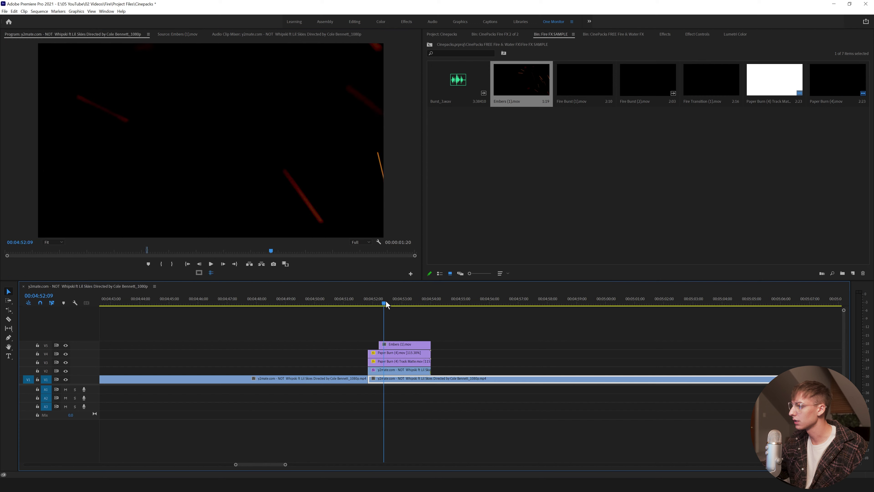
{"action": "right_click", "coordinate": [412, 344]}
{"action": "left_click", "coordinate": [437, 272]}
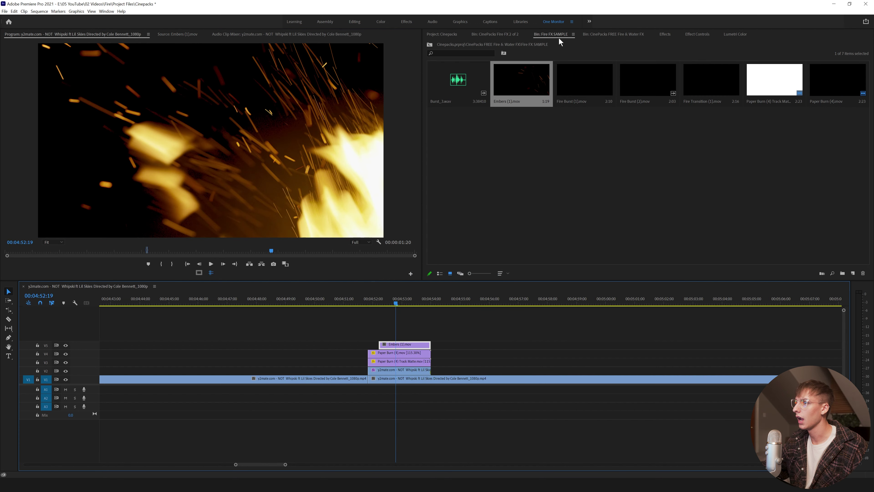
{"action": "left_click", "coordinate": [697, 33]}
{"action": "left_click", "coordinate": [600, 140]}
{"action": "left_click", "coordinate": [600, 211]}
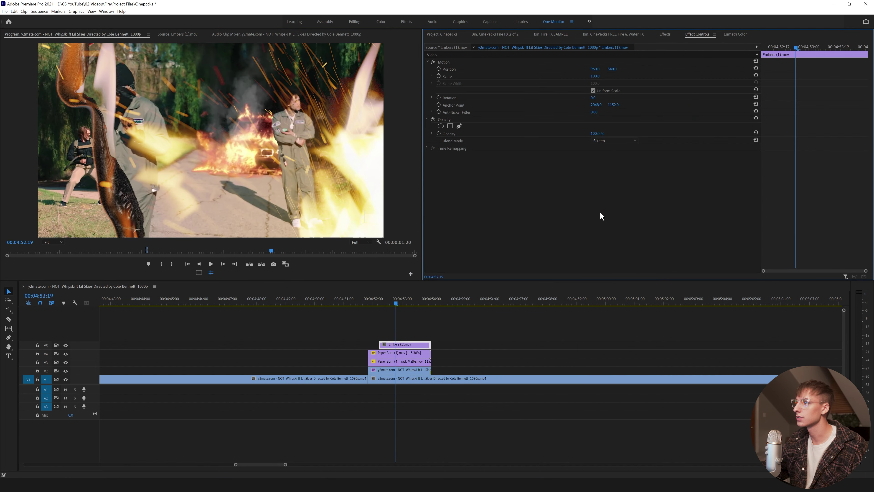
- Move the Embers clip slightly later to start at about 00:04:52:09, checking its timing by playing back the transition
{"action": "left_click", "coordinate": [426, 301]}
{"action": "left_click", "coordinate": [371, 303]}
{"action": "key", "text": "space"}
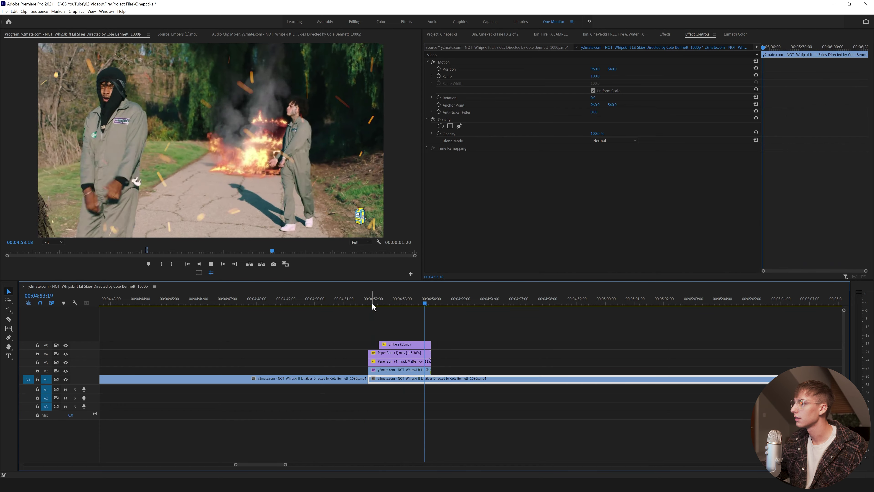
{"action": "left_click", "coordinate": [375, 302]}
{"action": "left_click_drag", "start_coordinate": [382, 301], "coordinate": [405, 304]}
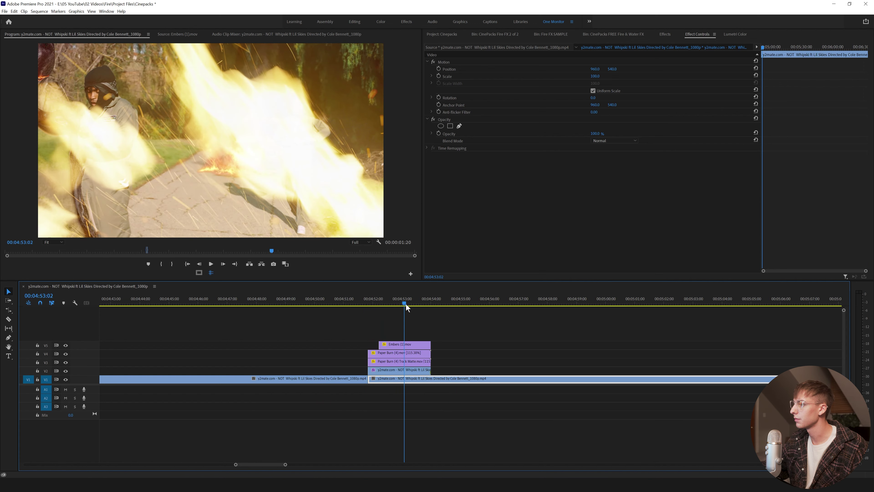
{"action": "left_click_drag", "start_coordinate": [411, 345], "coordinate": [416, 345]}
{"action": "left_click", "coordinate": [378, 295]}
{"action": "key", "text": "space"}
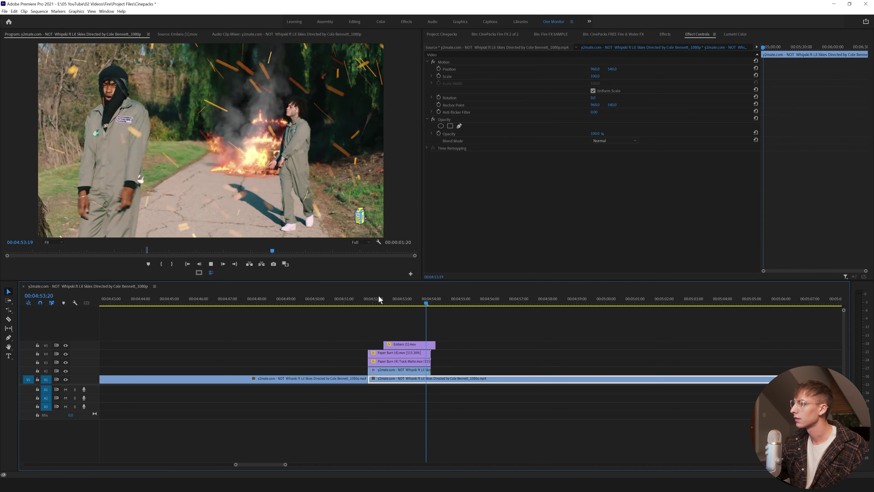
{"action": "left_click", "coordinate": [355, 298]}
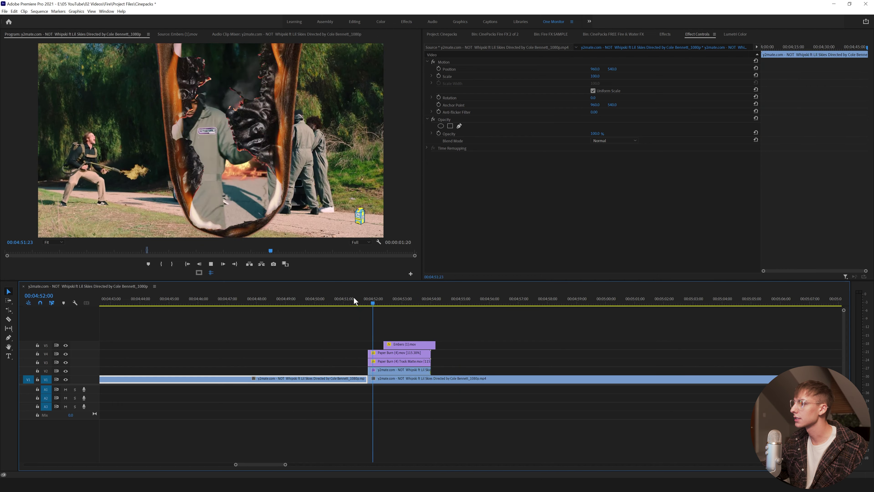
{"action": "left_click", "coordinate": [361, 298]}
{"action": "key", "text": "space"}
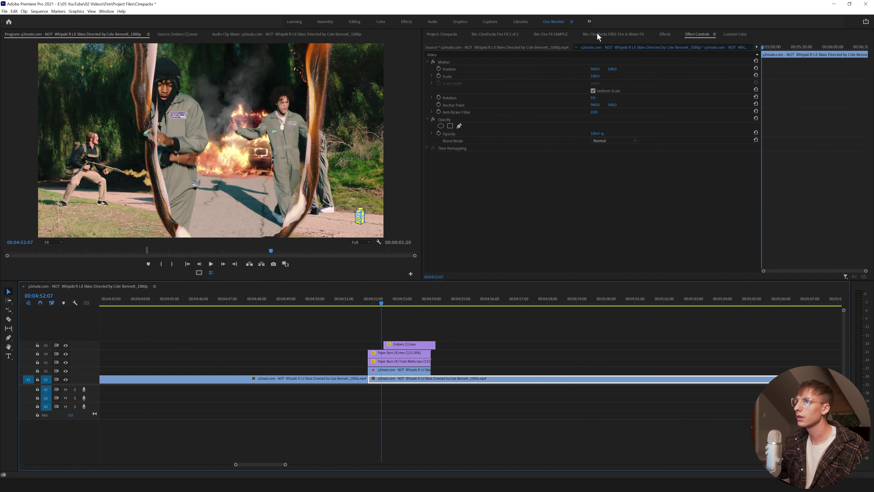
- Audition the Burst sound effect from the Fire FX SAMPLE bin and place it on A1 beneath the transition
{"action": "left_click", "coordinate": [613, 34]}
{"action": "left_click", "coordinate": [547, 34]}
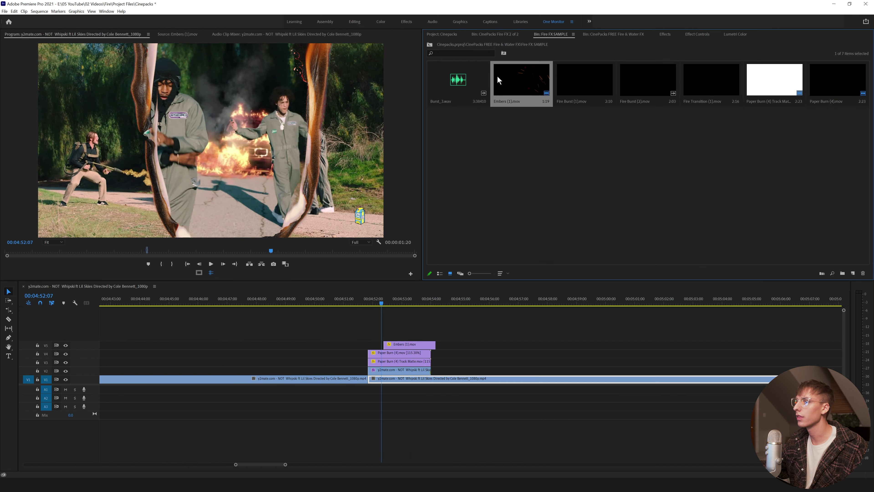
{"action": "left_click", "coordinate": [175, 34]}
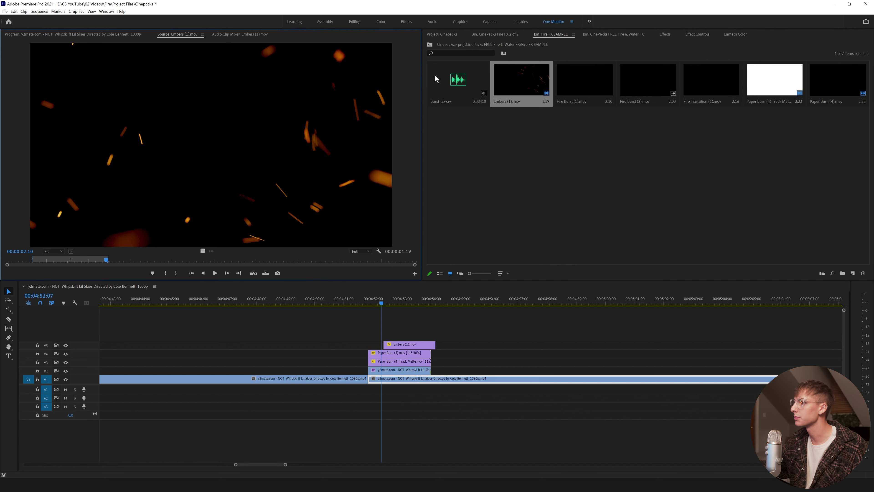
{"action": "double_click", "coordinate": [447, 80]}
{"action": "key", "text": "space"}
{"action": "left_click", "coordinate": [64, 172]}
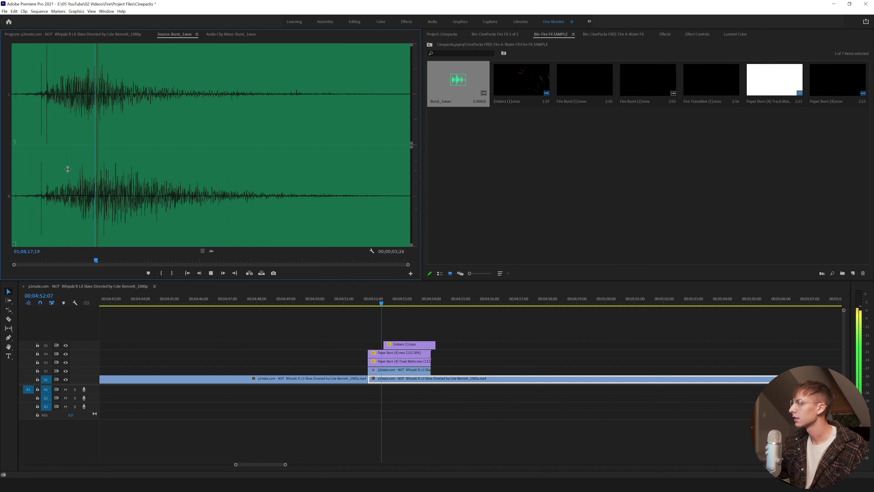
{"action": "left_click", "coordinate": [50, 171]}
{"action": "left_click_drag", "start_coordinate": [50, 170], "coordinate": [386, 391]}
- Move the Burst sound to start together with the Paper Burn clips, and play back the transition
{"action": "left_click", "coordinate": [363, 301]}
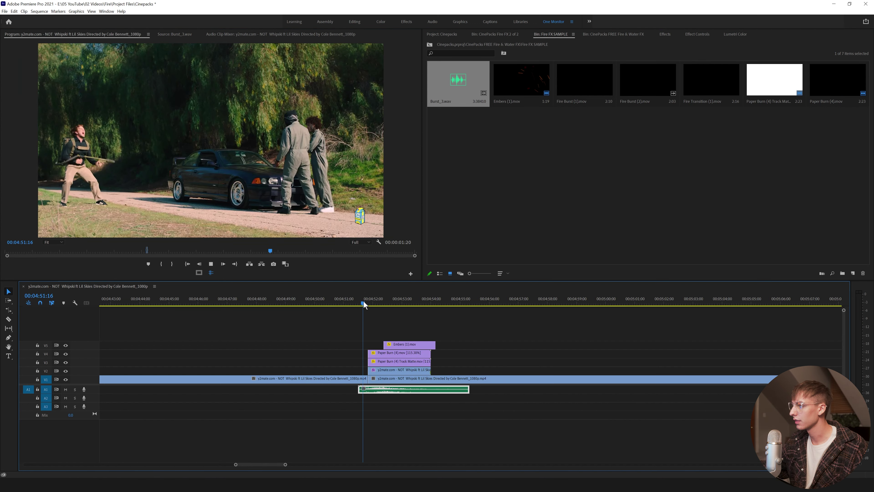
{"action": "key", "text": "space"}
{"action": "left_click_drag", "start_coordinate": [364, 303], "coordinate": [384, 304]}
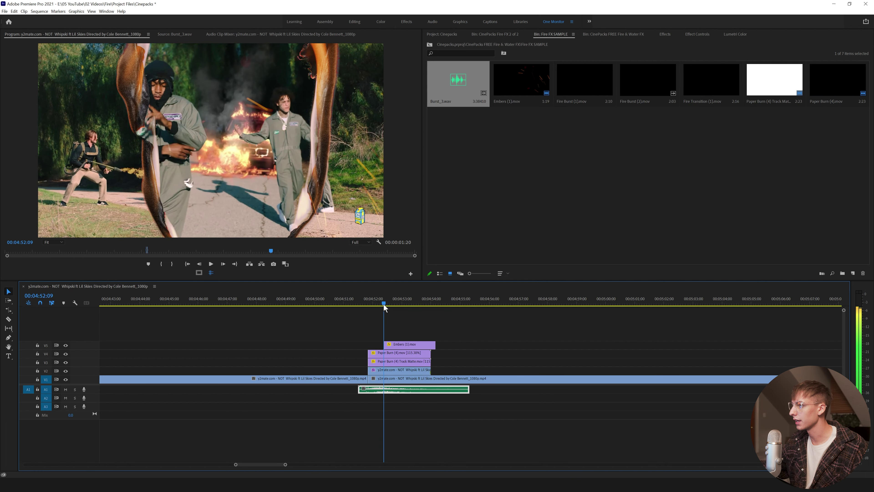
{"action": "left_click_drag", "start_coordinate": [389, 389], "coordinate": [400, 389]}
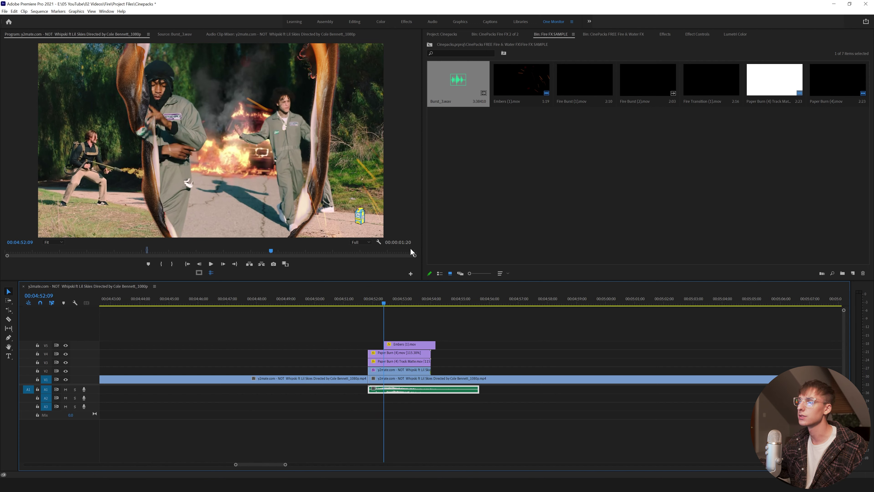
{"action": "left_click", "coordinate": [356, 302]}
{"action": "key", "text": "space"}
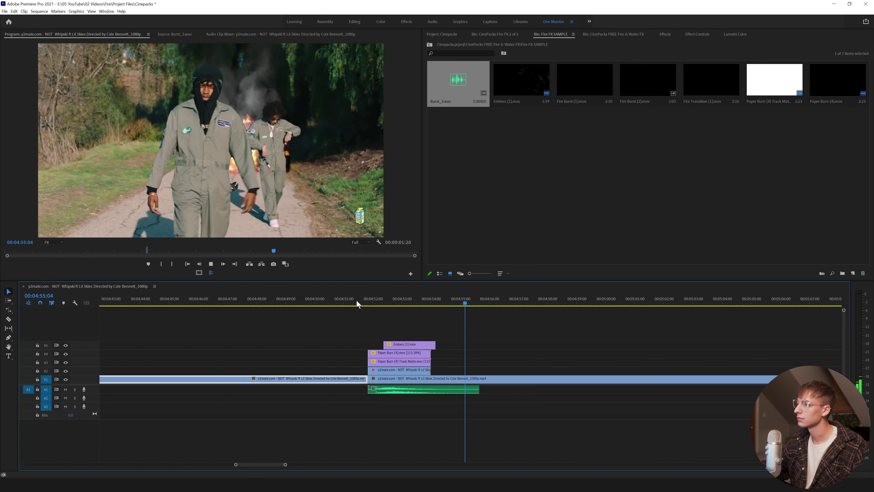
{"action": "key", "text": "space"}
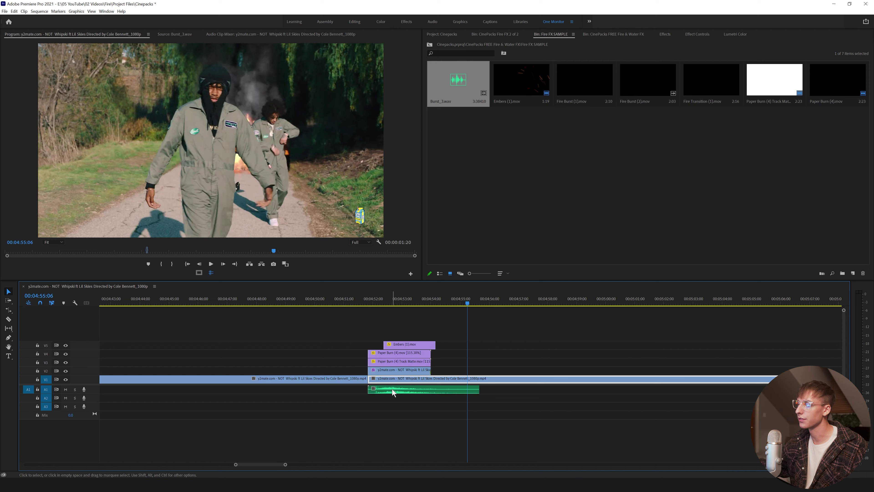
- Find the shot change near 00:06:34 and cut the V1 clip at 00:06:34:07 and again at 00:06:35:16
{"action": "left_click", "coordinate": [361, 297]}
{"action": "left_click_drag", "start_coordinate": [285, 464], "coordinate": [387, 465]}
{"action": "key", "text": "="}
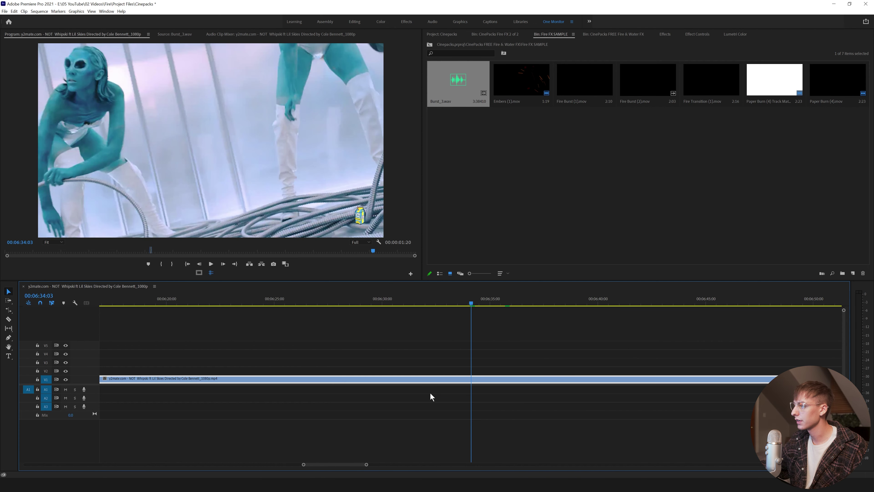
{"action": "left_click_drag", "start_coordinate": [473, 301], "coordinate": [478, 303]}
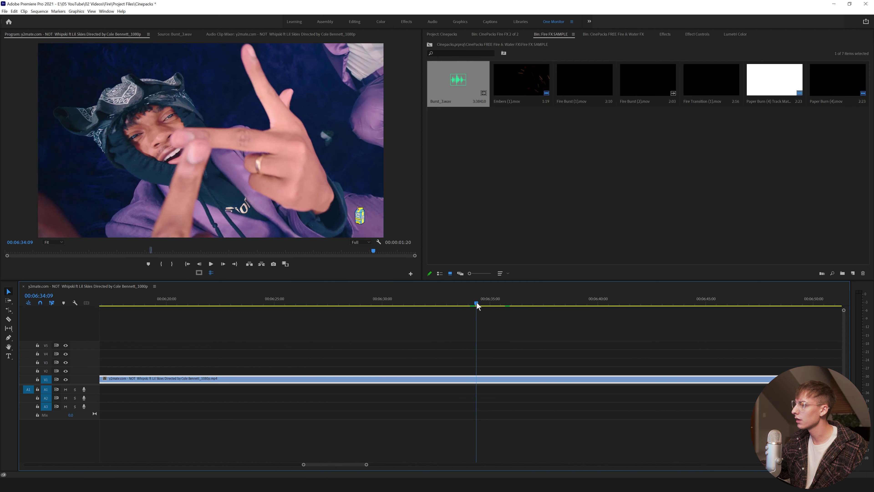
{"action": "left_click", "coordinate": [199, 264]}
{"action": "left_click", "coordinate": [200, 264]}
{"action": "left_click", "coordinate": [199, 264]}
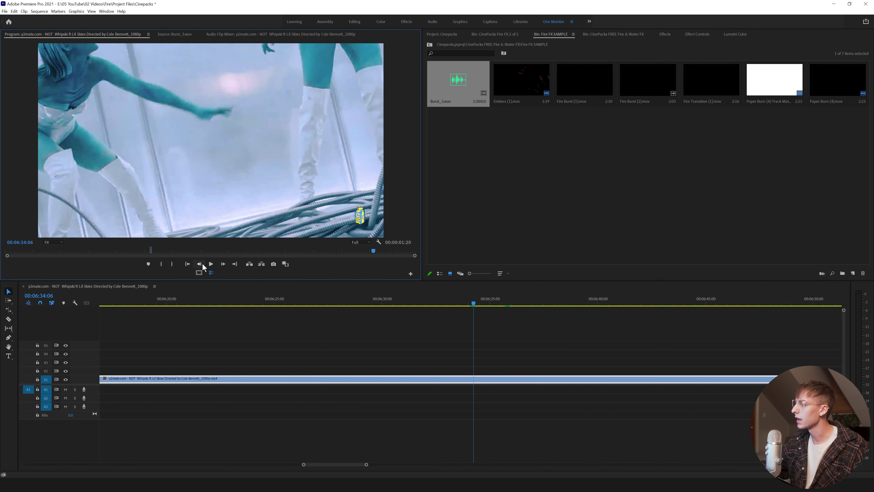
{"action": "left_click", "coordinate": [224, 264]}
{"action": "key", "text": "c"}
{"action": "left_click", "coordinate": [480, 379]}
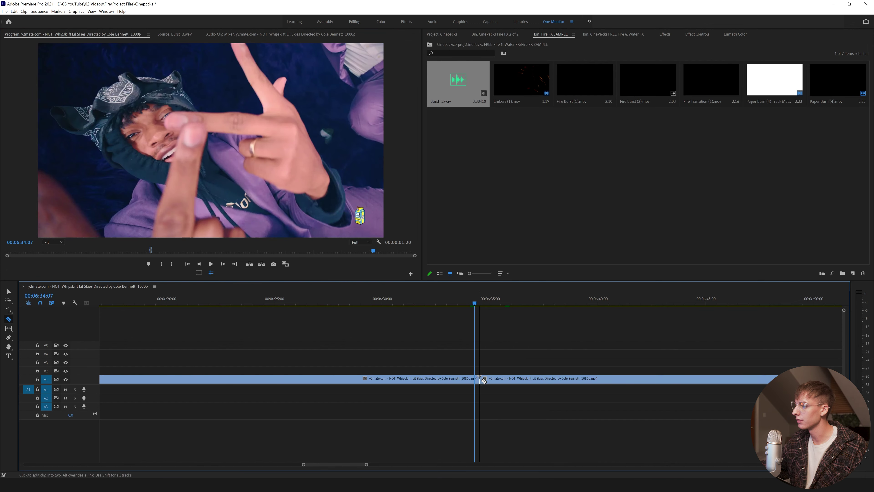
{"action": "left_click_drag", "start_coordinate": [487, 303], "coordinate": [505, 306]}
{"action": "left_click", "coordinate": [506, 379]}
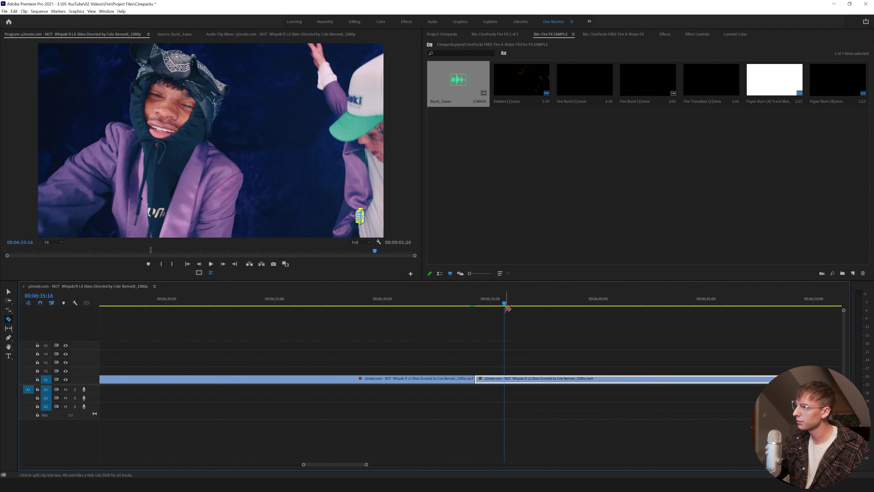
- Duplicate the short V1 segment cut between 00:06:34:07 and 00:06:35:16 onto V2 directly above the original
{"action": "key", "text": "v"}
{"action": "left_click", "coordinate": [489, 303]}
{"action": "left_click", "coordinate": [484, 381]}
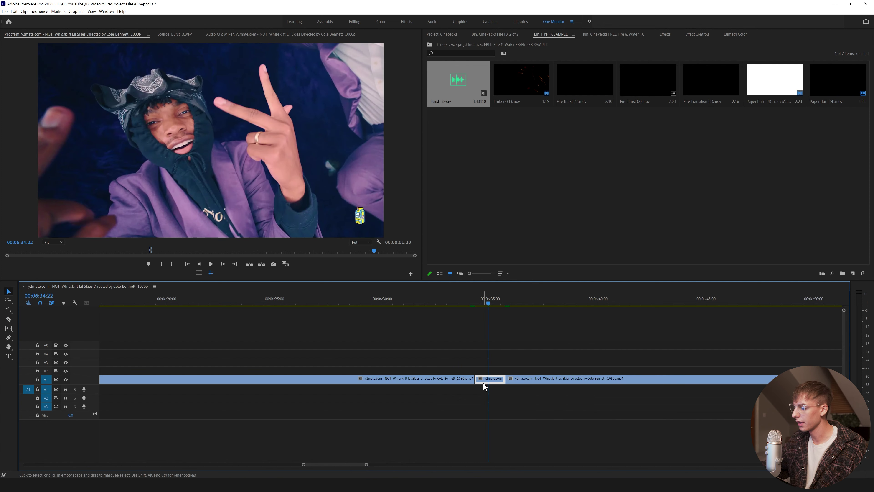
{"action": "left_click_drag", "start_coordinate": [484, 380], "coordinate": [483, 372]}
- Replace the short V2 copy with a linked After Effects composition
{"action": "right_click", "coordinate": [479, 371]}
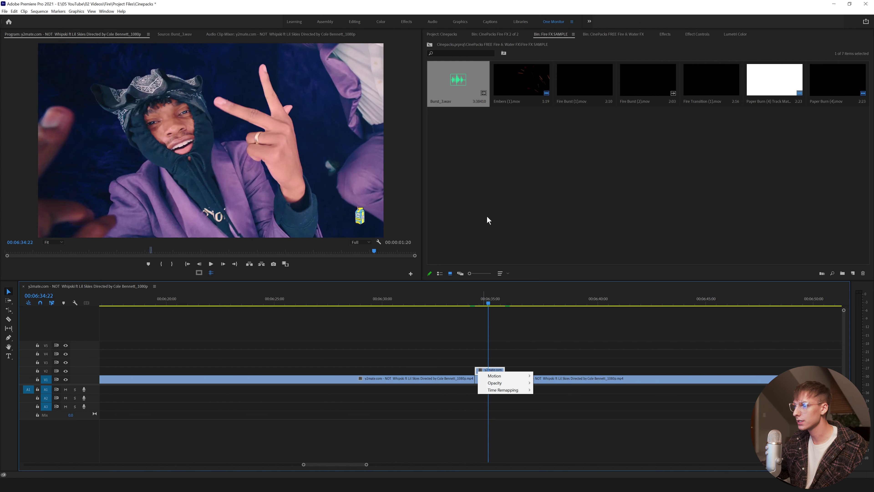
{"action": "right_click", "coordinate": [493, 370]}
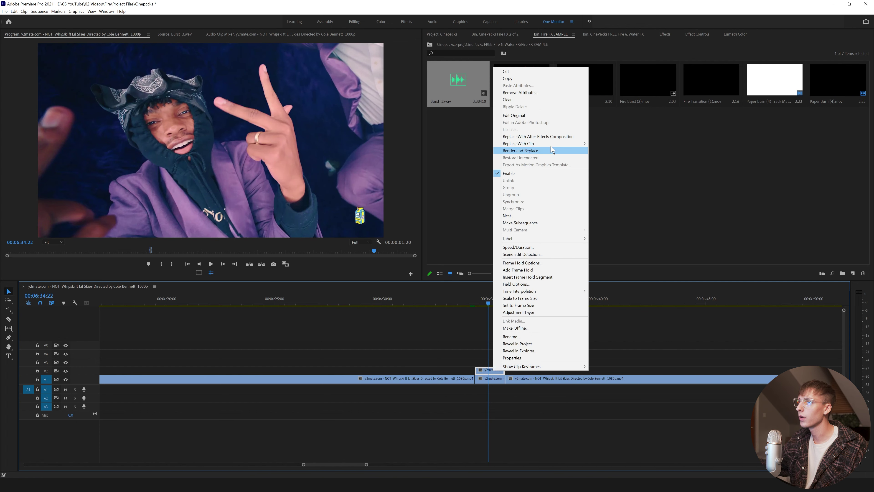
{"action": "left_click", "coordinate": [547, 137]}
{"action": "key", "text": "Return"}
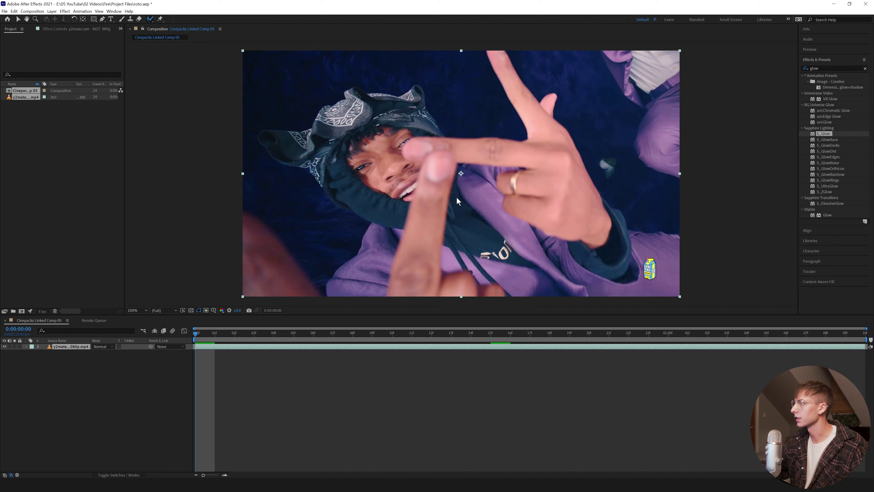
- Open the footage layer for rotoscoping and select the performer's hand, hood and bandana with Roto Brush strokes on the first frame
{"action": "double_click", "coordinate": [452, 233]}
{"action": "mouse_move", "coordinate": [607, 196]}
{"action": "left_mouse_down"}
{"action": "mouse_move", "coordinate": [570, 170]}
{"action": "mouse_move", "coordinate": [556, 122]}
{"action": "mouse_move", "coordinate": [421, 132]}
{"action": "left_mouse_up"}
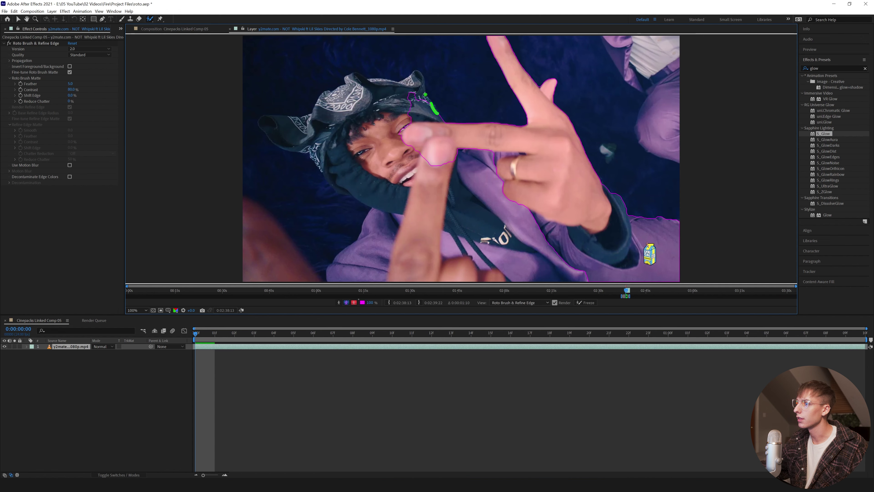
{"action": "mouse_move", "coordinate": [399, 85]}
{"action": "left_mouse_down"}
{"action": "mouse_move", "coordinate": [367, 82]}
{"action": "mouse_move", "coordinate": [403, 83]}
{"action": "left_mouse_up"}
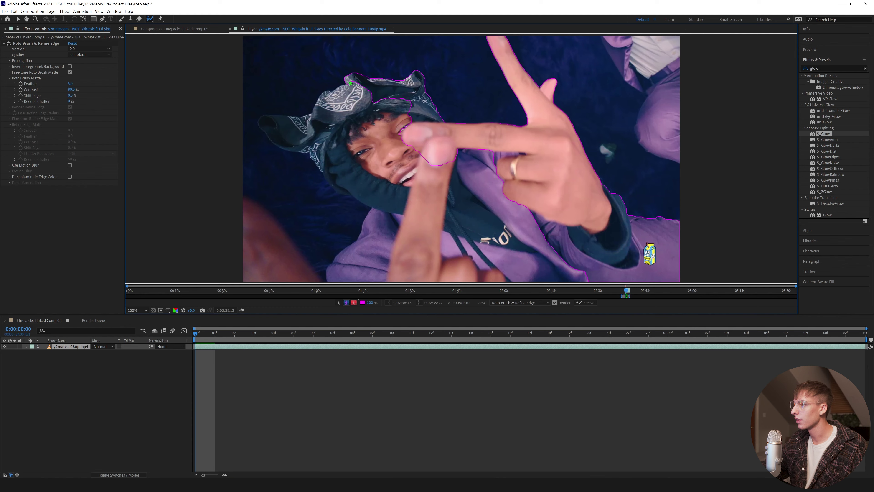
{"action": "left_click_drag", "start_coordinate": [331, 94], "coordinate": [329, 97]}
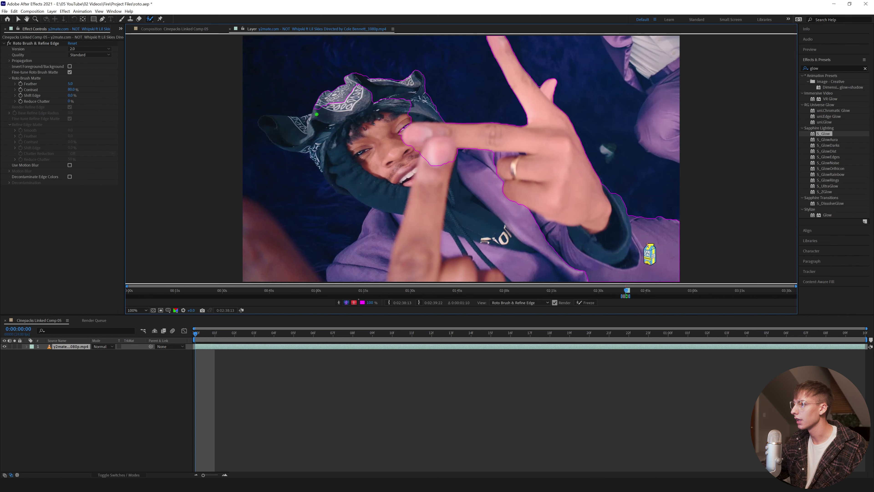